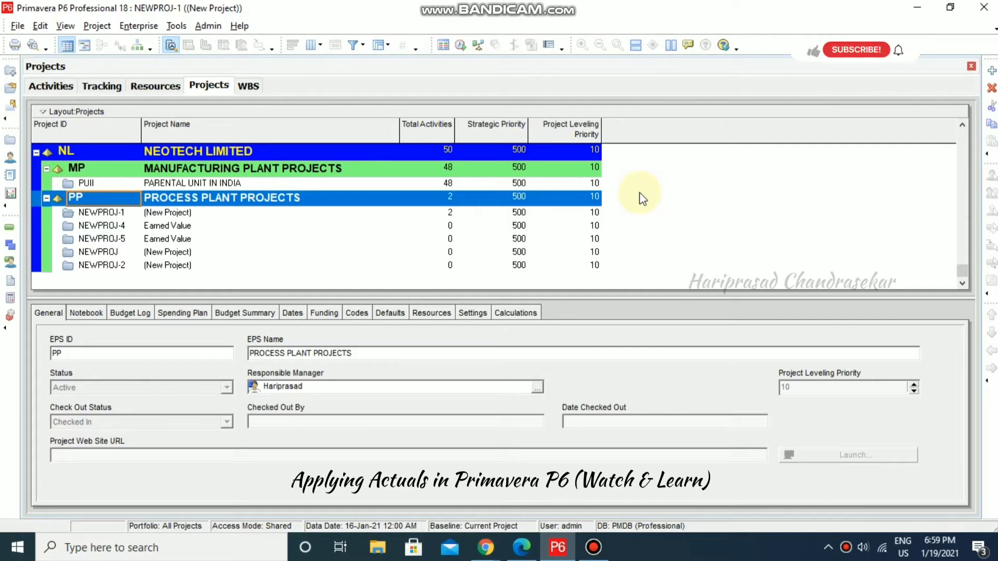
# Create a new project under PROCESS PLANT PROJECTS with the default wizard settings and open it.
pyautogui.click(992, 71)
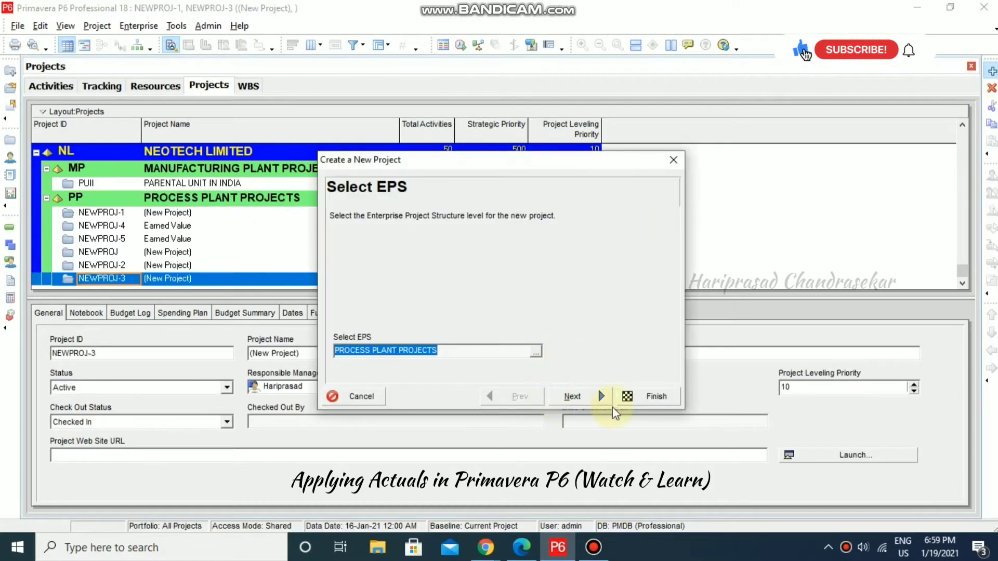
pyautogui.click(655, 396)
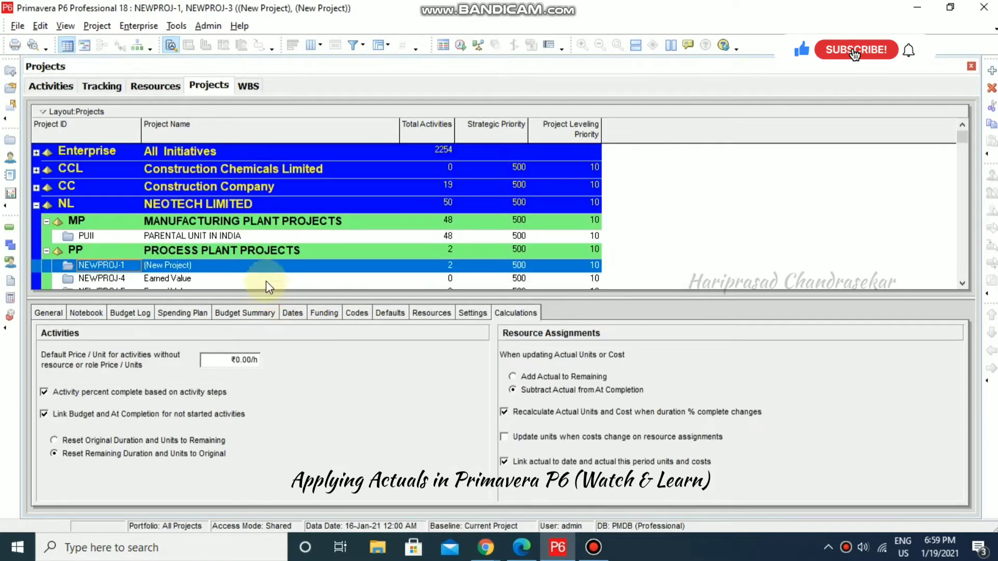
pyautogui.click(179, 278)
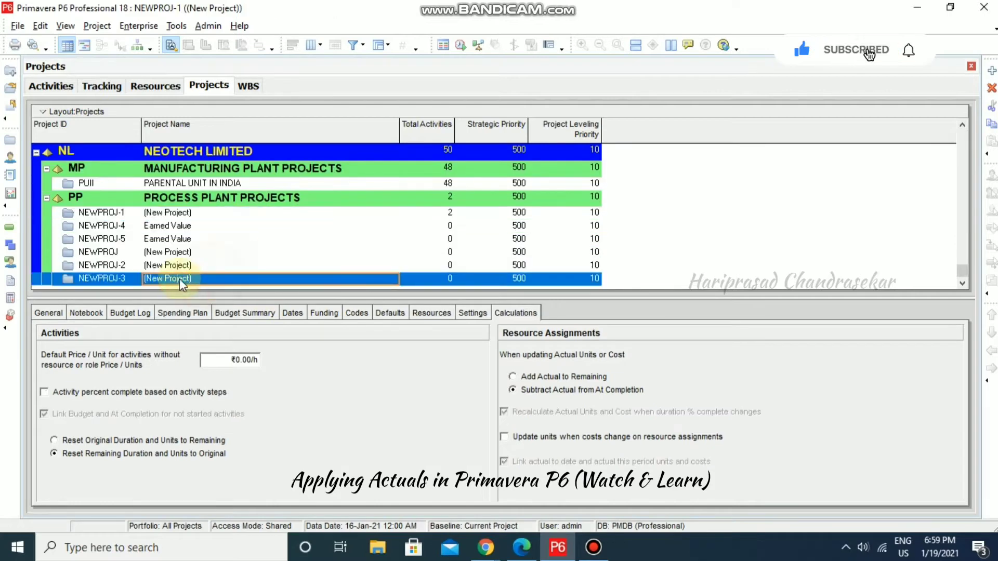
pyautogui.rightClick(133, 276)
pyautogui.click(172, 172)
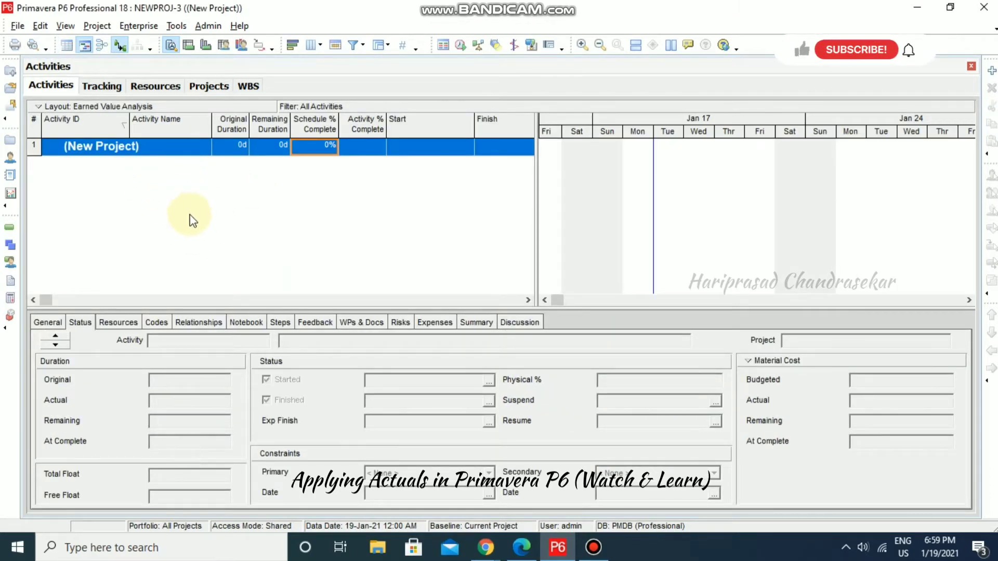
# Add three activities to the new project and name them A, B and C.
pyautogui.click(992, 73)
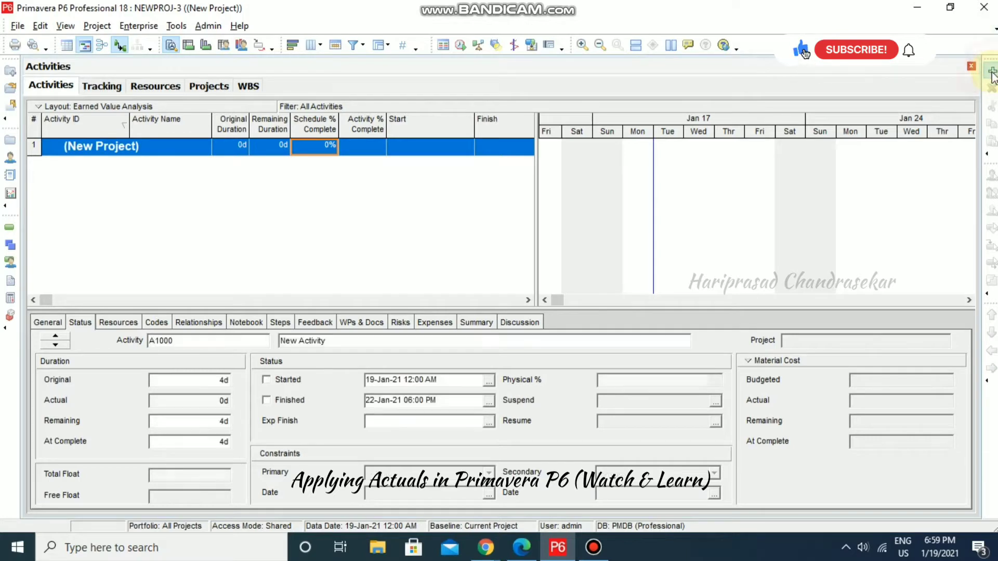
pyautogui.click(991, 73)
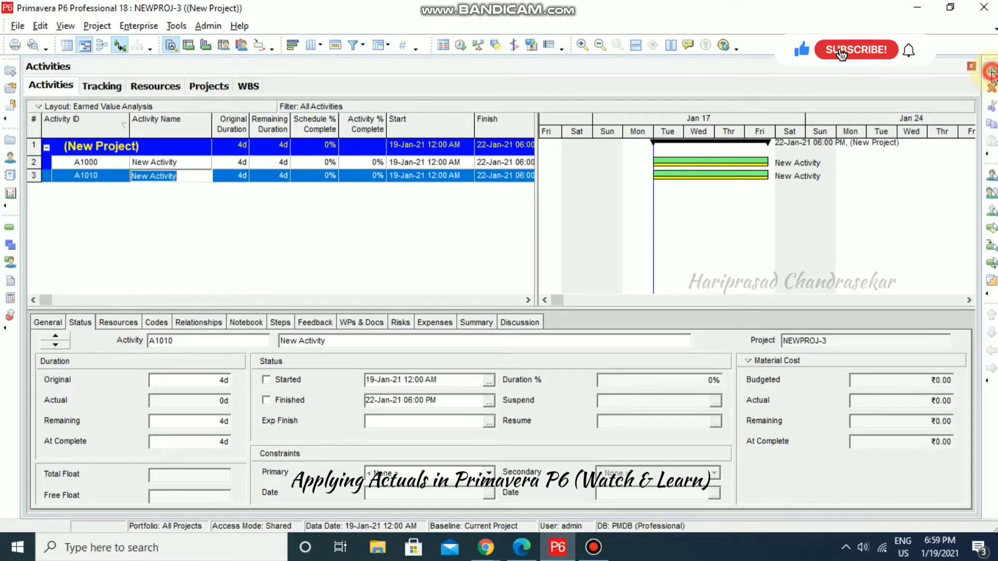
pyautogui.click(991, 73)
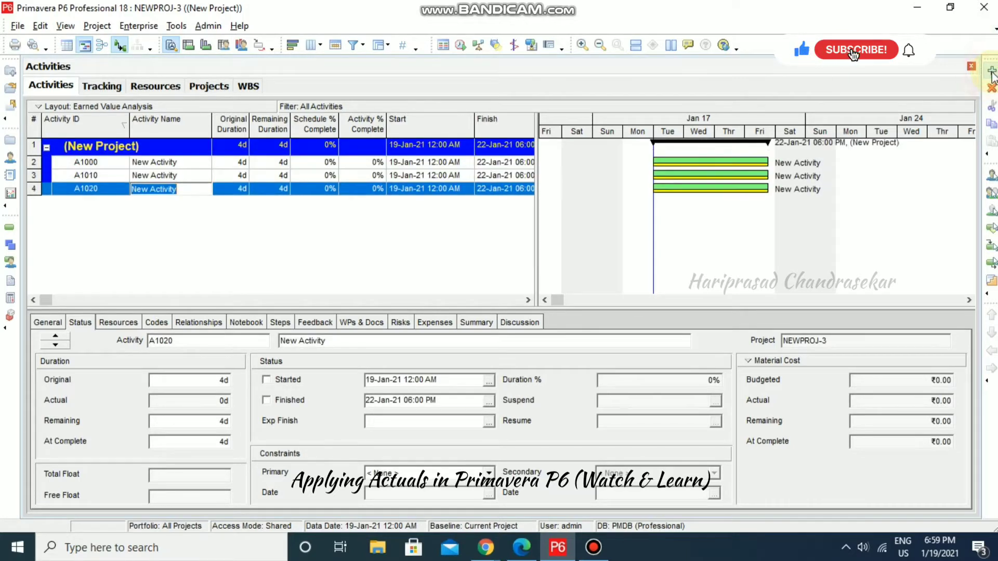
pyautogui.click(202, 165)
pyautogui.write('A')
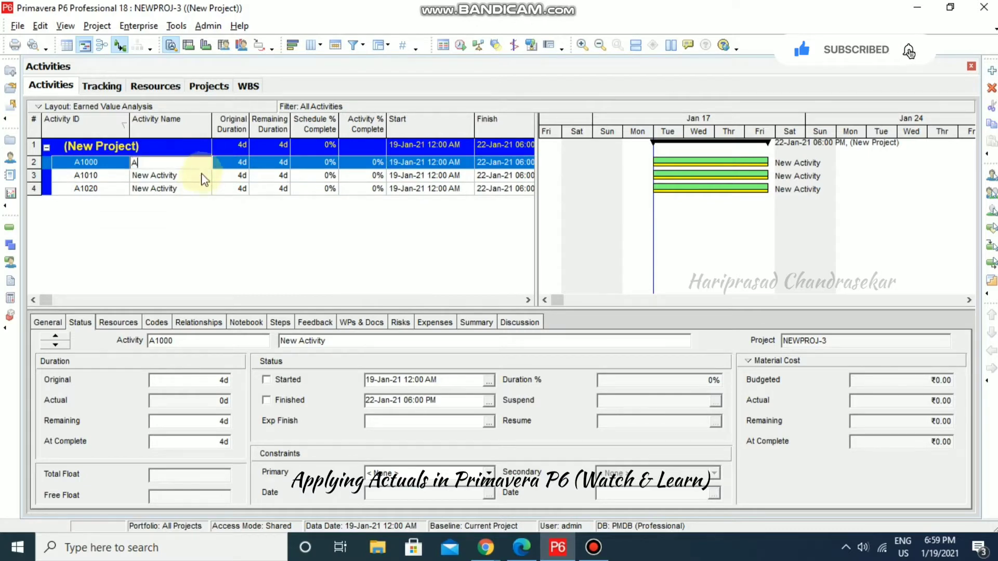
pyautogui.click(200, 176)
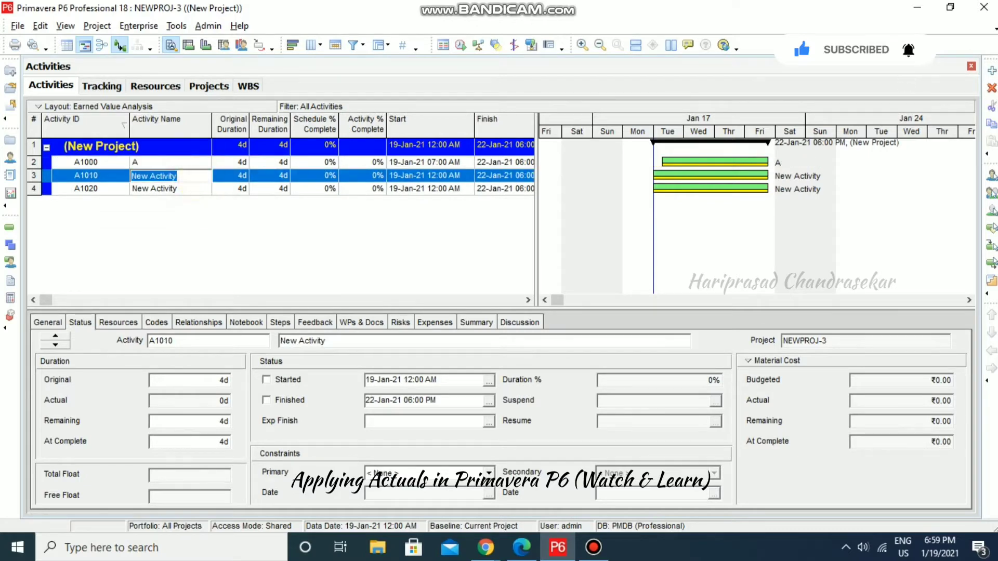
pyautogui.write('B')
pyautogui.click(190, 189)
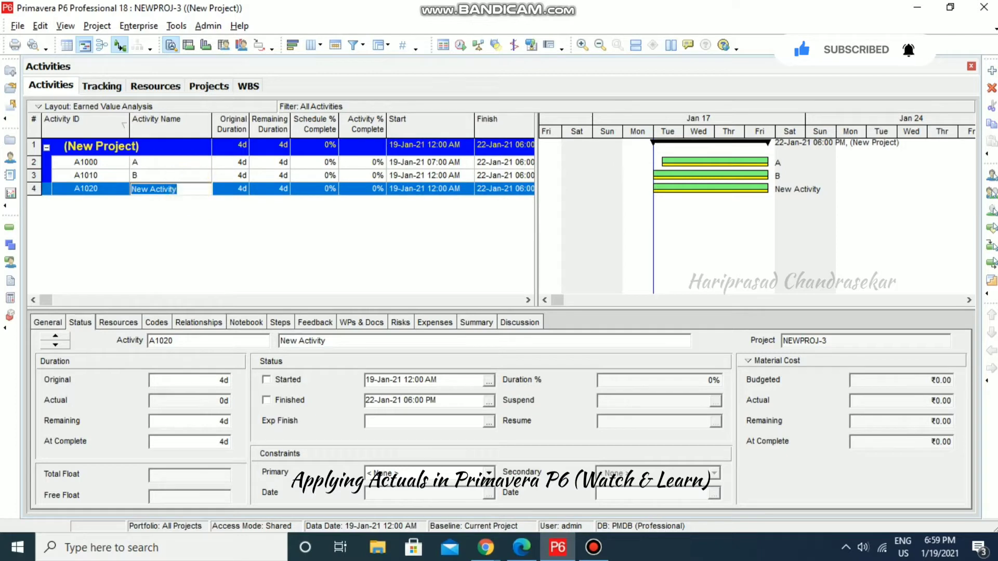
pyautogui.write('C')
pyautogui.click(171, 217)
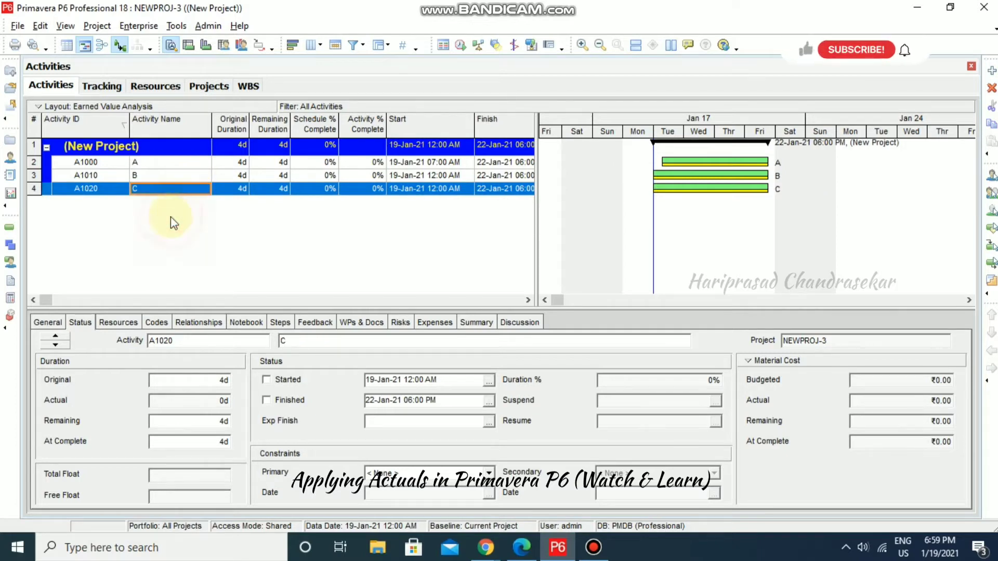
# Set activity A's original duration to 5 days and fill that value down to activities B and C.
pyautogui.click(231, 162)
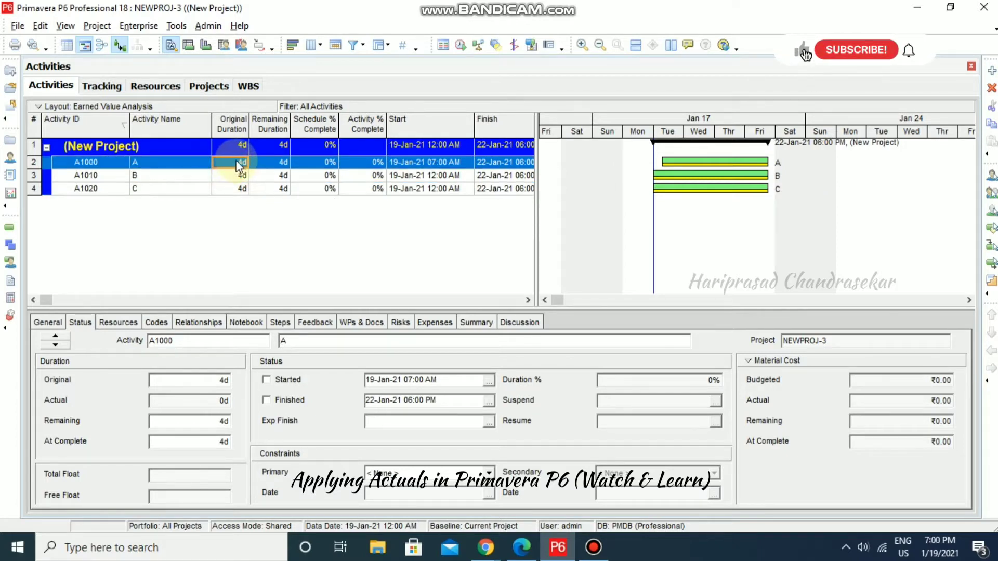
pyautogui.write('5')
pyautogui.press('Return')
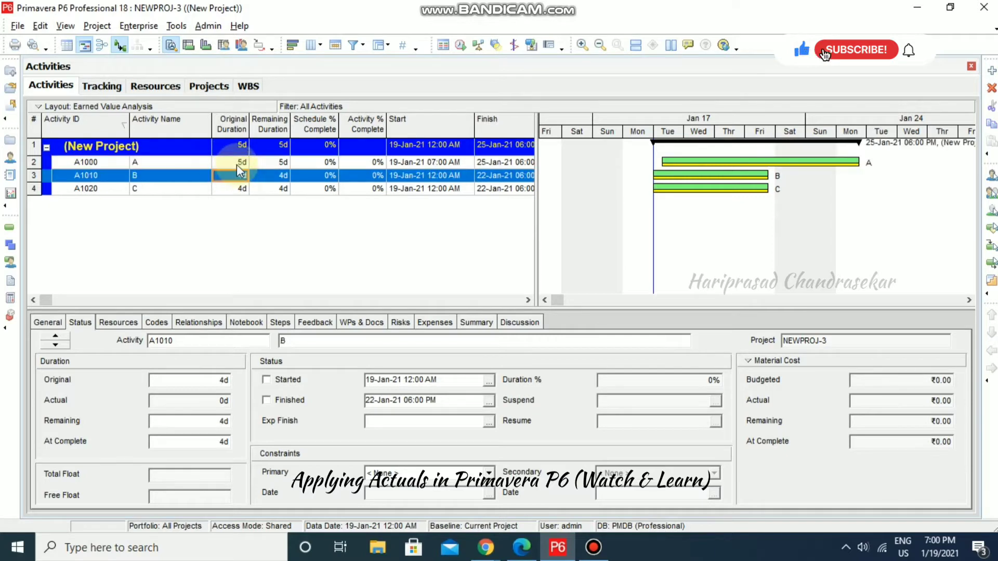
pyautogui.press('Up')
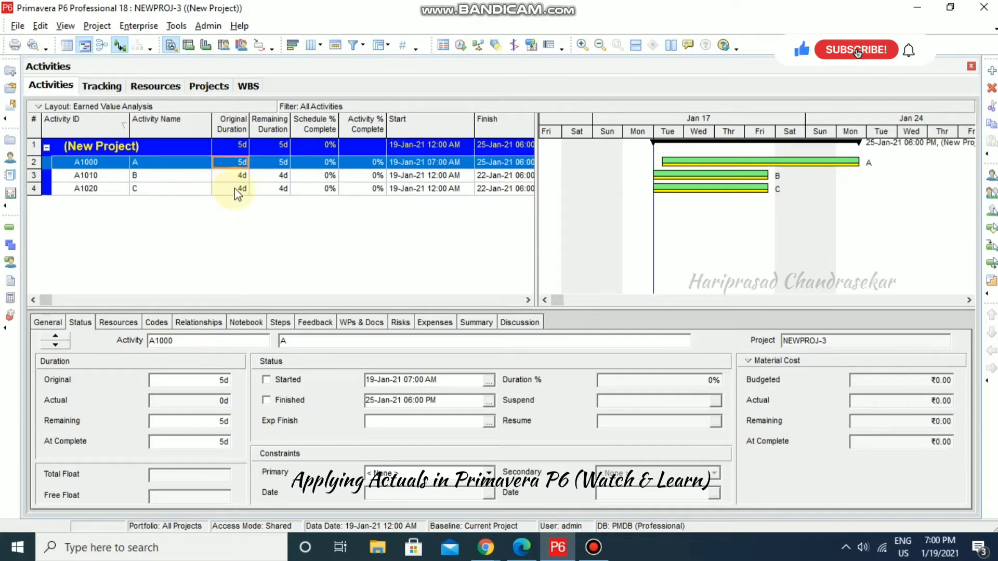
pyautogui.click(236, 190)
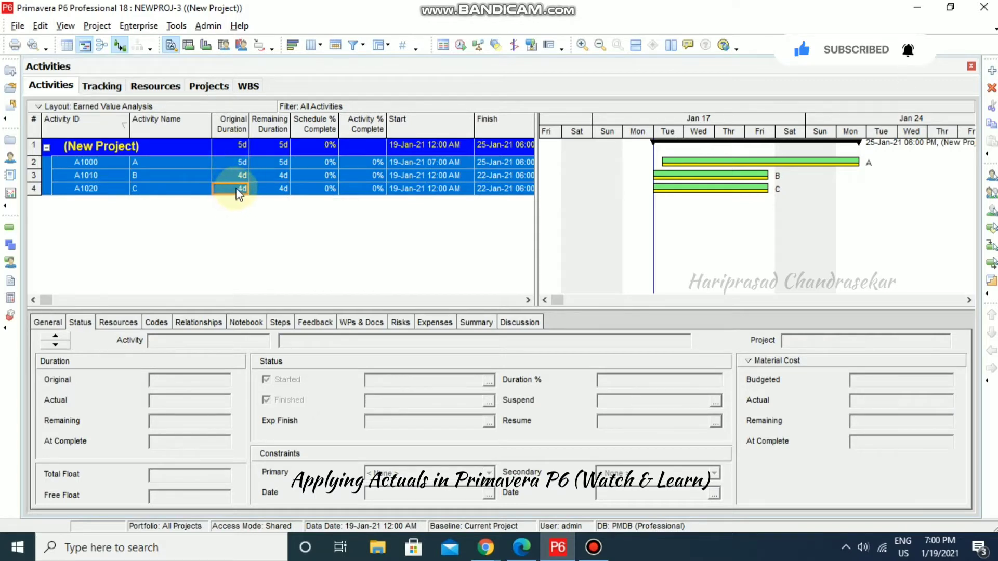
pyautogui.rightClick(238, 193)
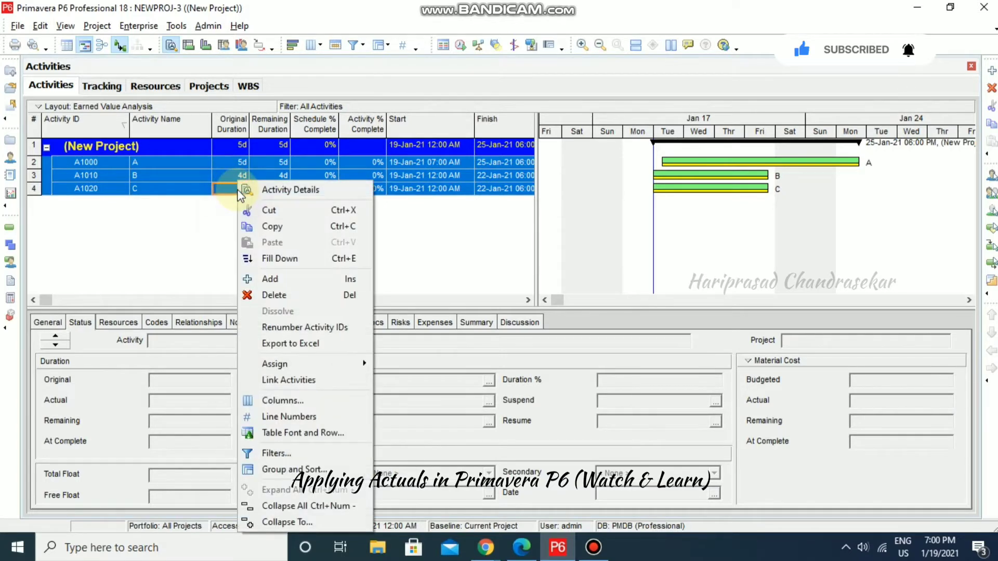
pyautogui.click(279, 258)
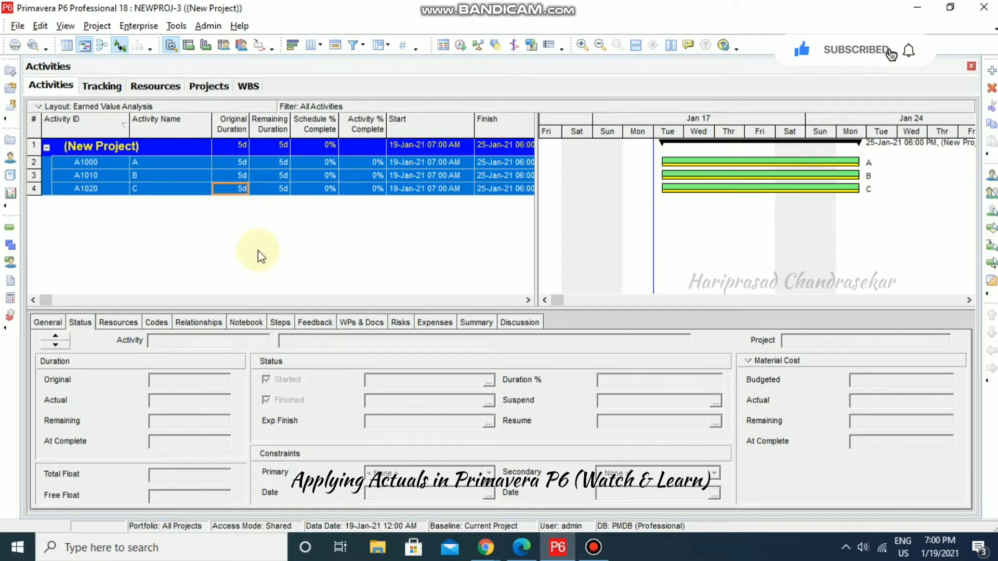
# Link the activities in sequence by assigning B as successor of A and C as successor of B.
pyautogui.click(183, 165)
pyautogui.click(205, 322)
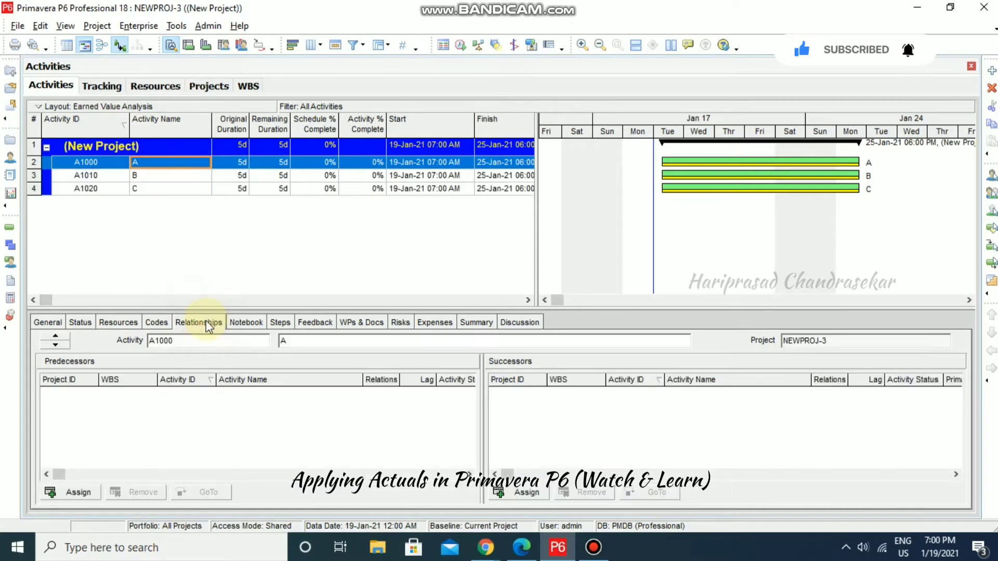
pyautogui.click(541, 494)
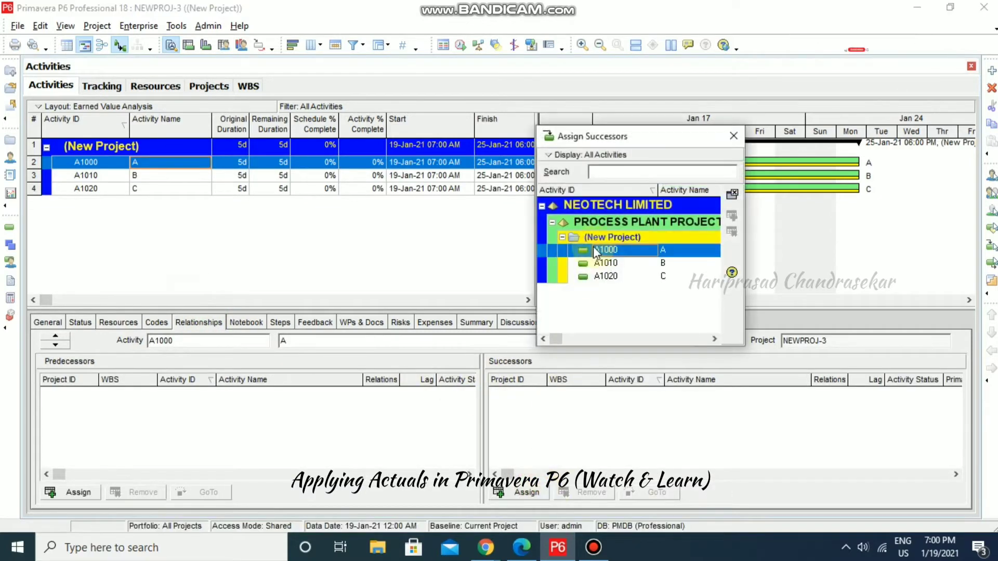
pyautogui.doubleClick(601, 263)
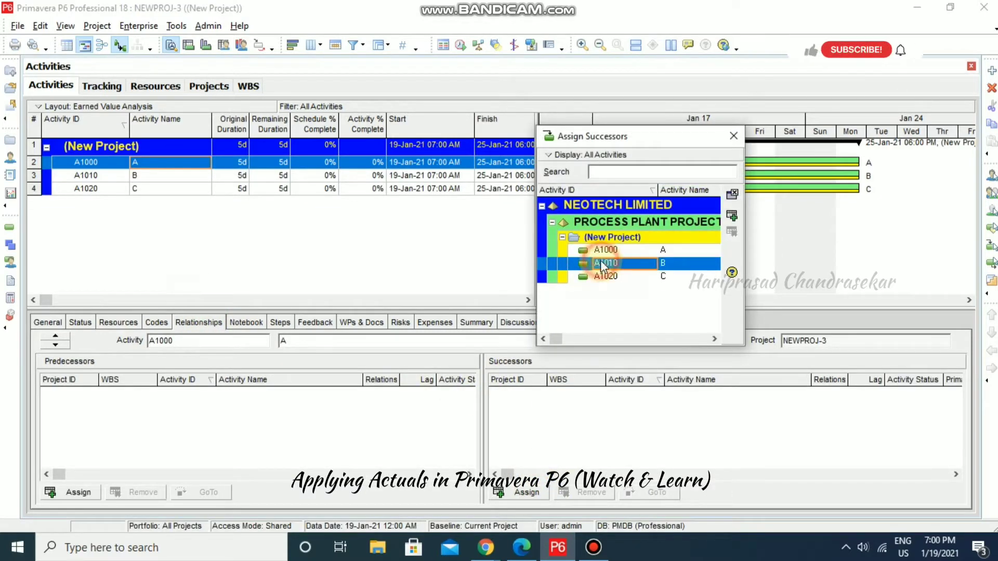
pyautogui.click(202, 177)
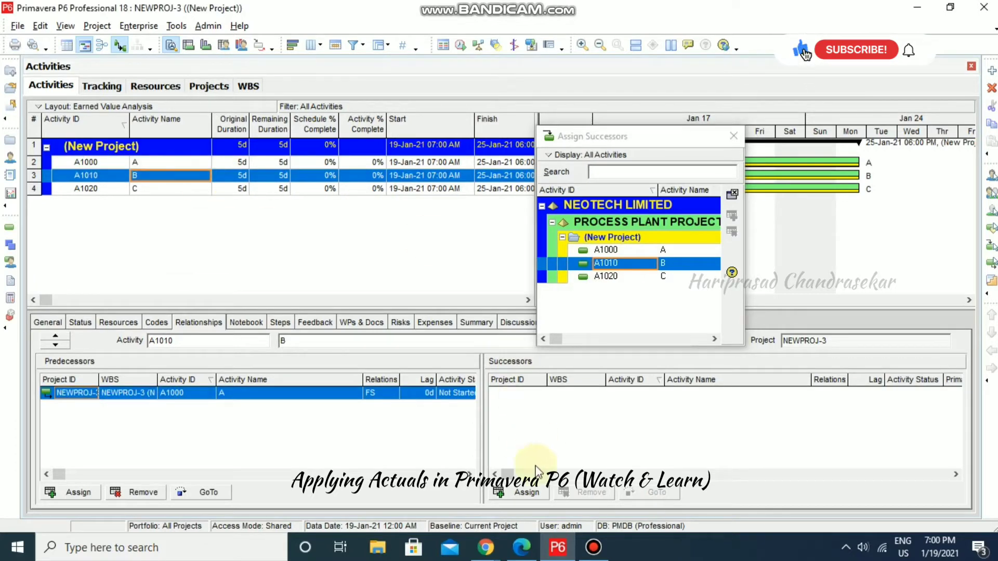
pyautogui.click(609, 279)
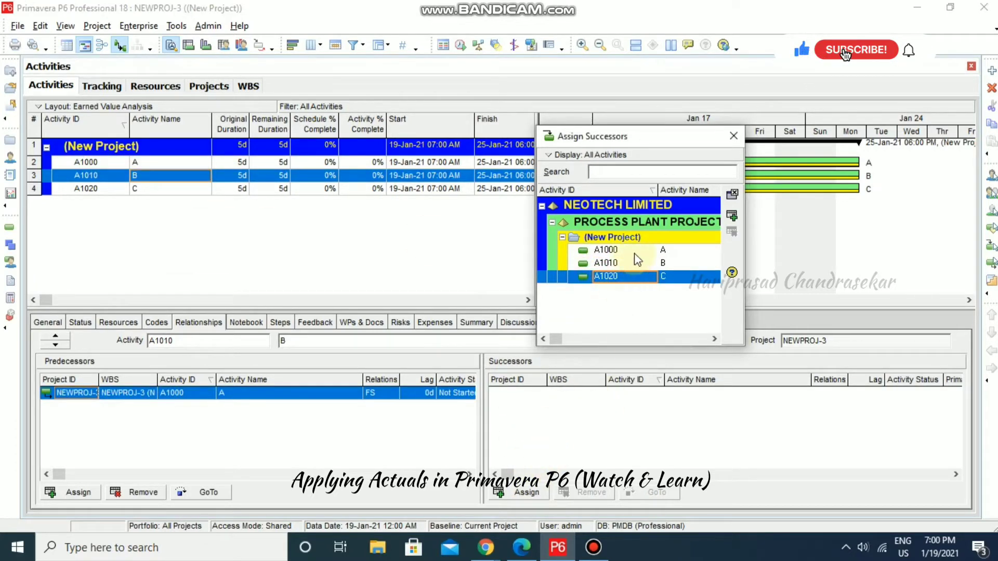
pyautogui.click(637, 281)
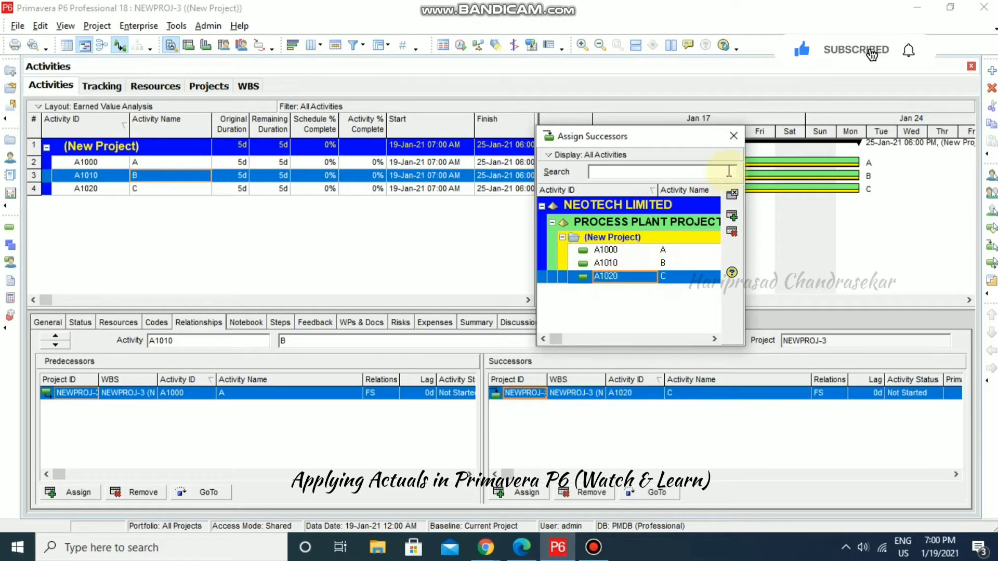
pyautogui.click(733, 136)
# Check the relationships of activities A, B and C and the current data date in the Schedule dialog.
pyautogui.click(195, 162)
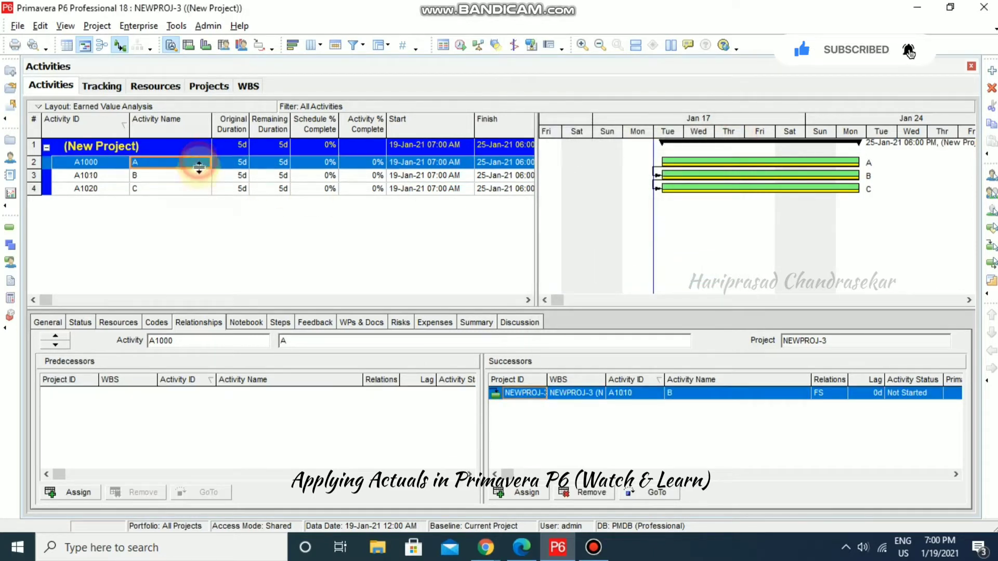
pyautogui.click(195, 175)
pyautogui.click(196, 189)
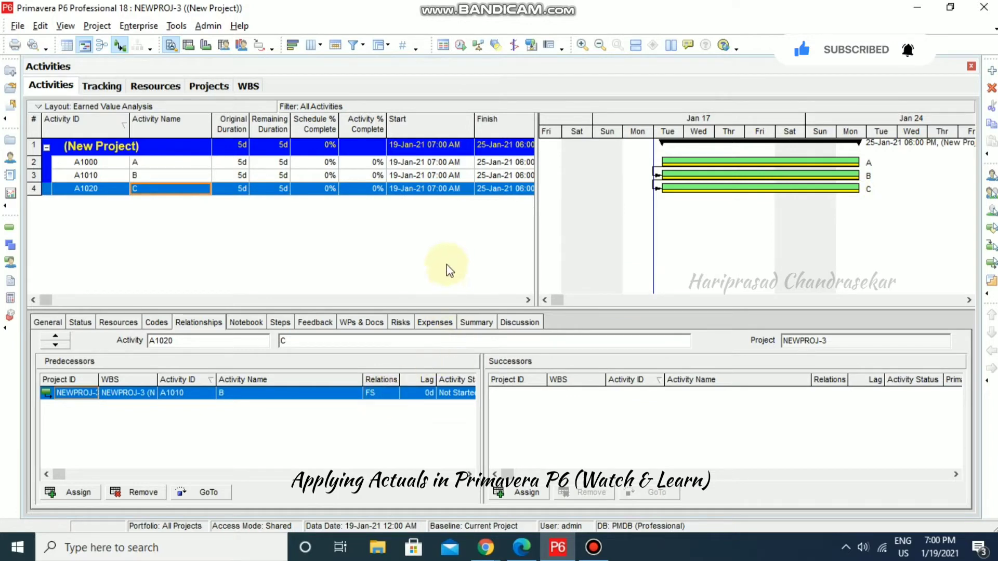
pyautogui.click(93, 162)
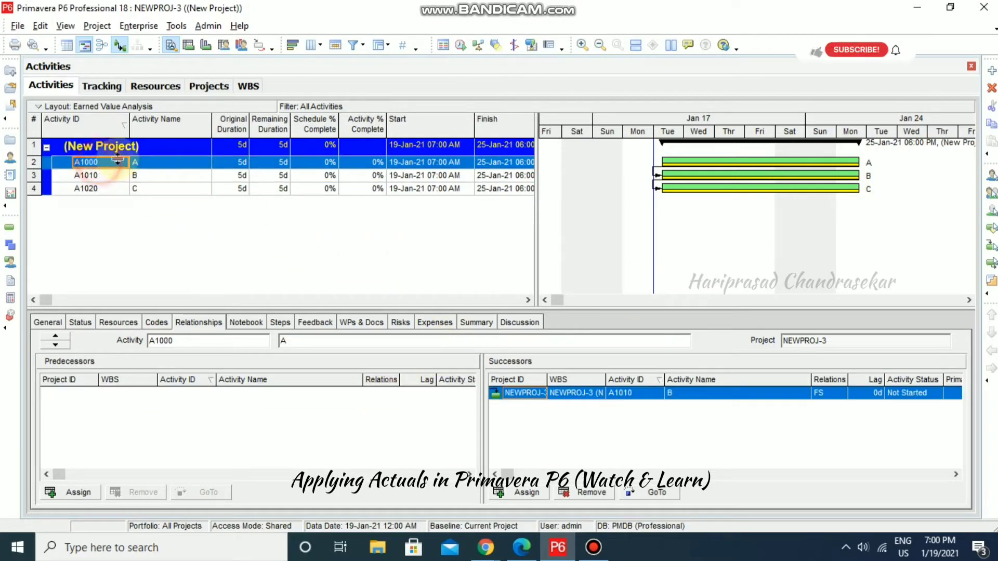
pyautogui.click(460, 45)
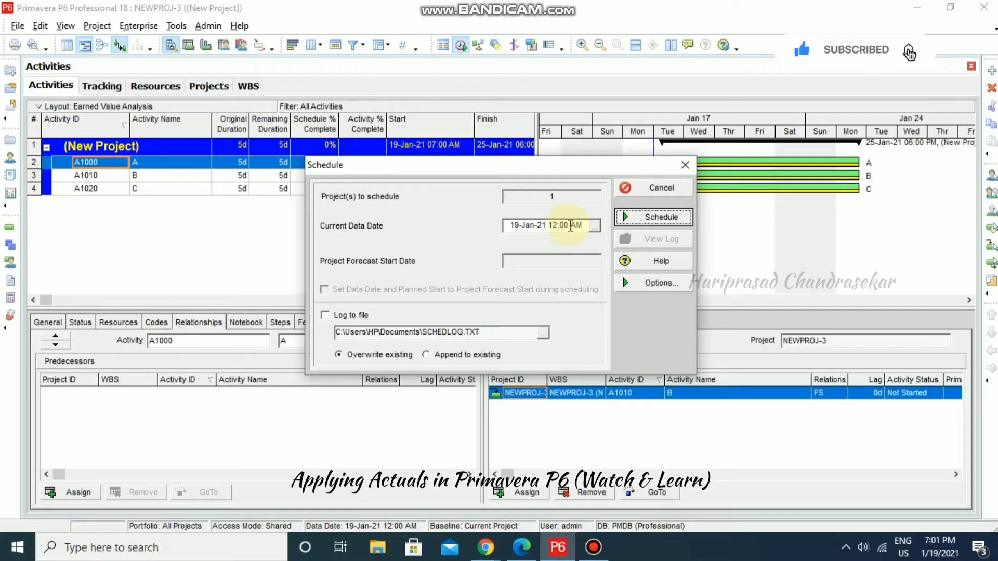
pyautogui.click(653, 217)
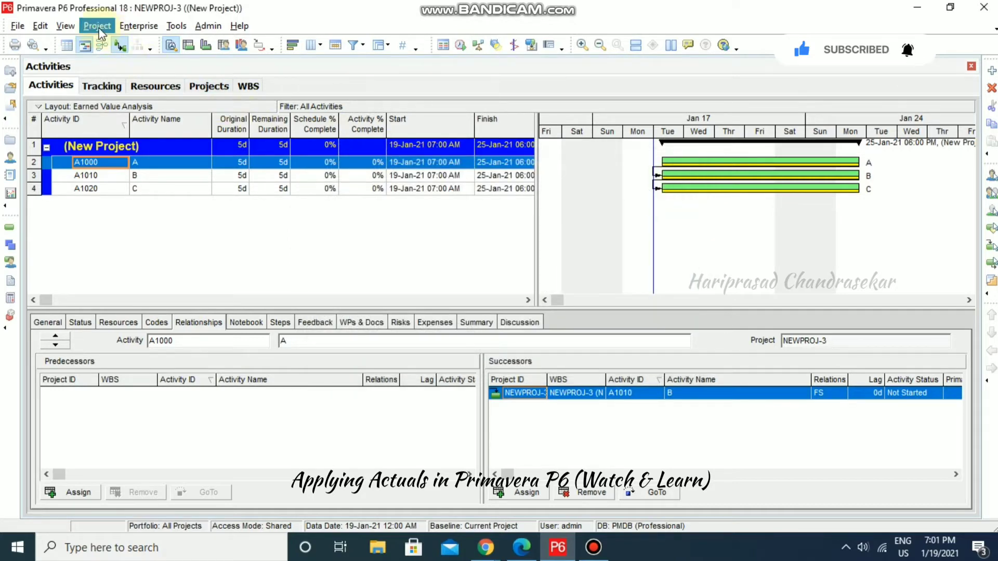
# Review the time units in the user preferences and select the 12-hour time format for dates.
pyautogui.click(40, 26)
pyautogui.click(59, 62)
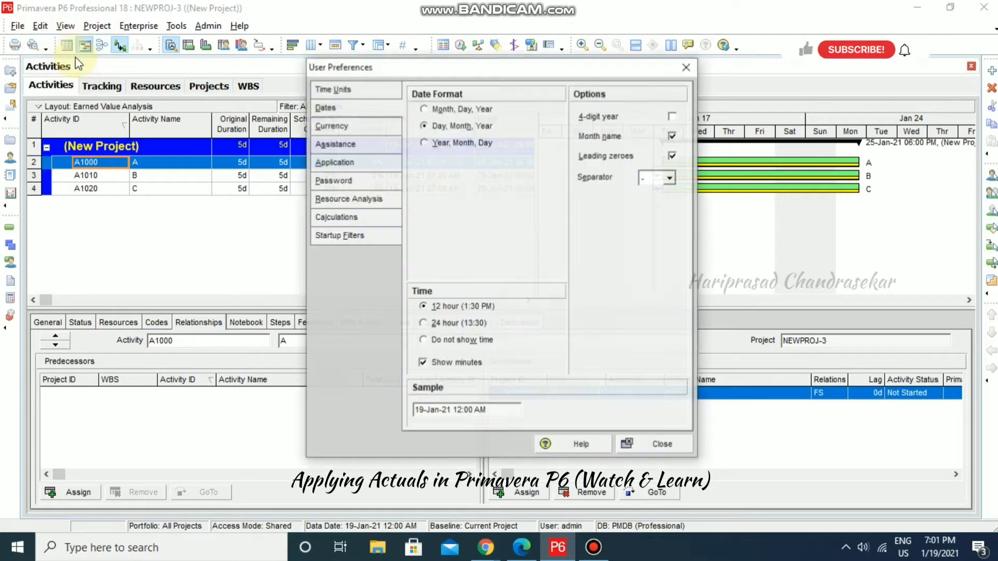
pyautogui.click(341, 89)
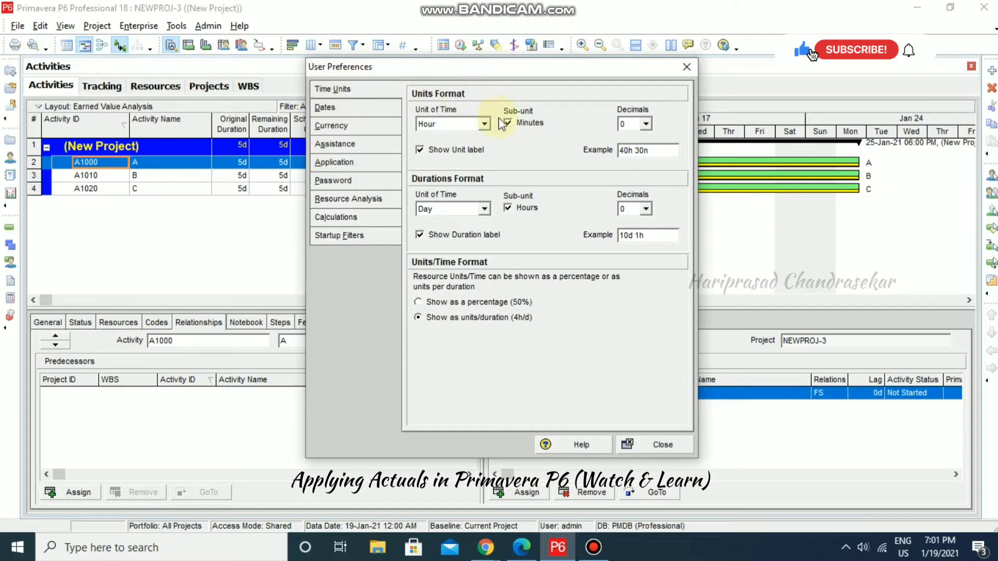
pyautogui.click(357, 110)
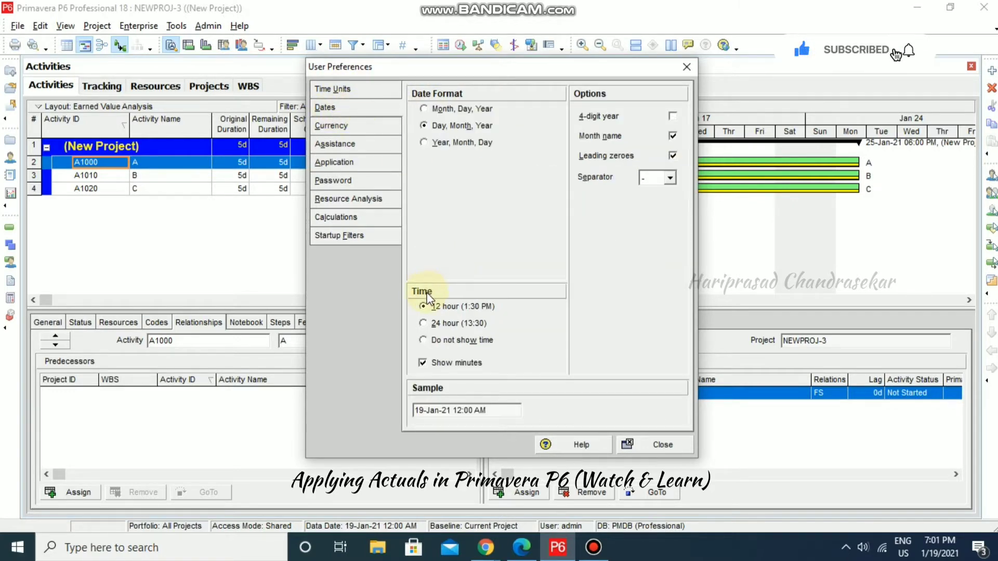
pyautogui.click(456, 307)
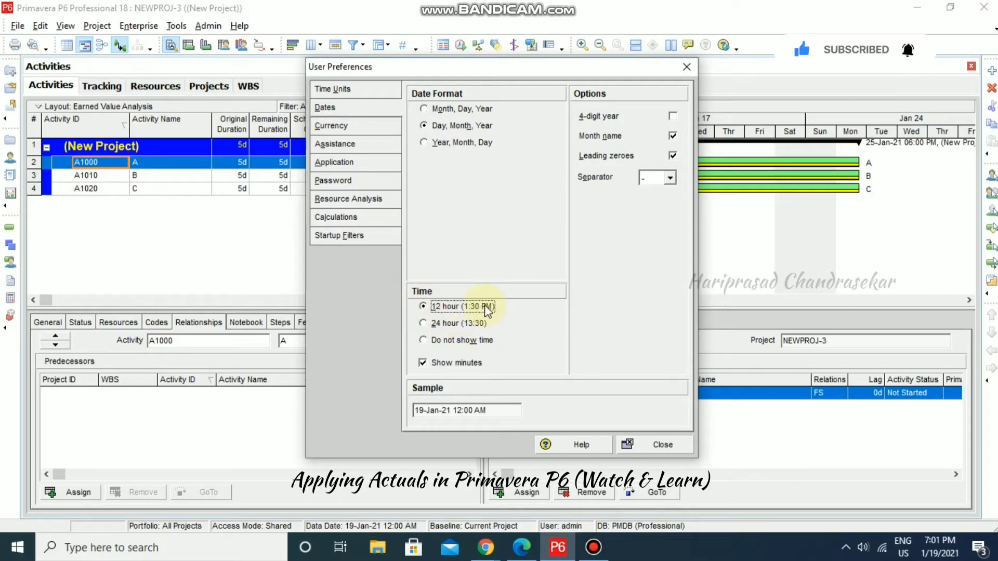
pyautogui.click(653, 446)
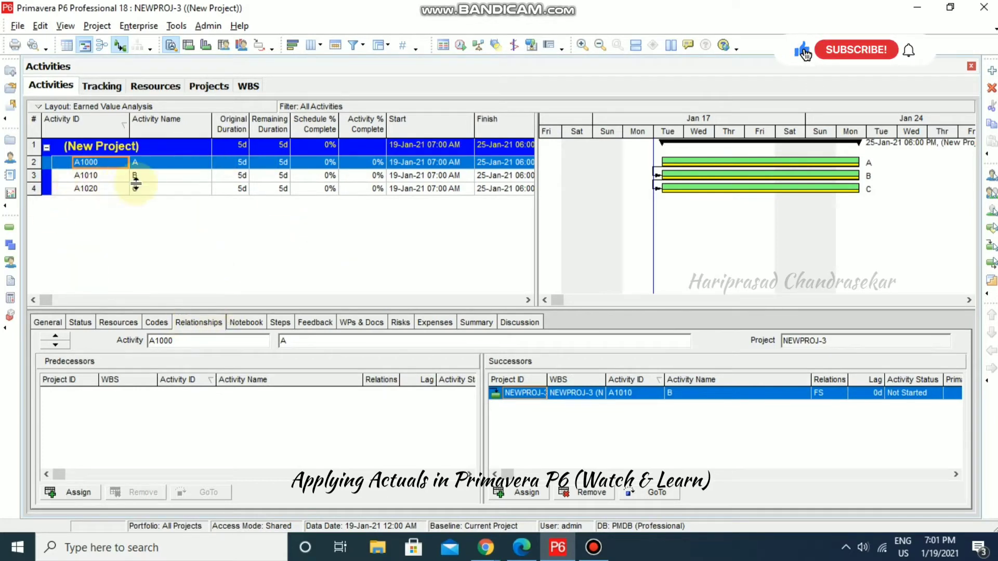
# Set the current data date to 19-Jan-21 07:00 AM and schedule the project.
pyautogui.click(459, 45)
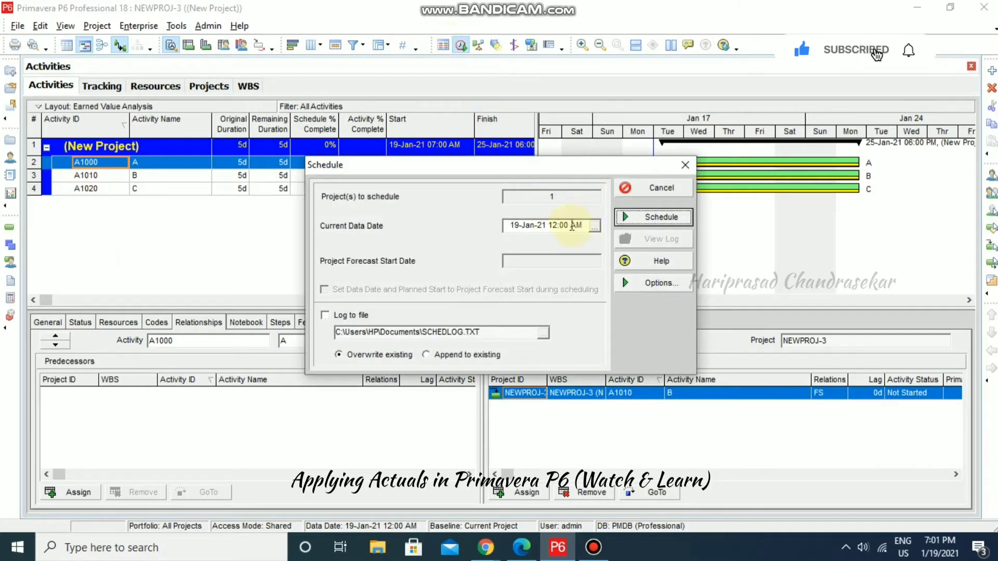
pyautogui.click(594, 227)
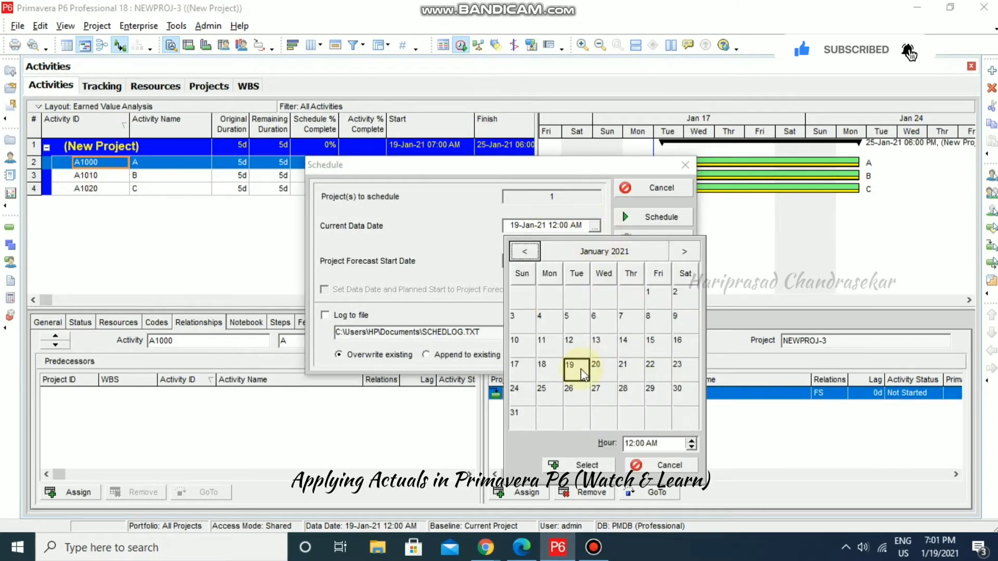
pyautogui.click(692, 440)
pyautogui.click(692, 441)
pyautogui.click(692, 440)
pyautogui.click(692, 441)
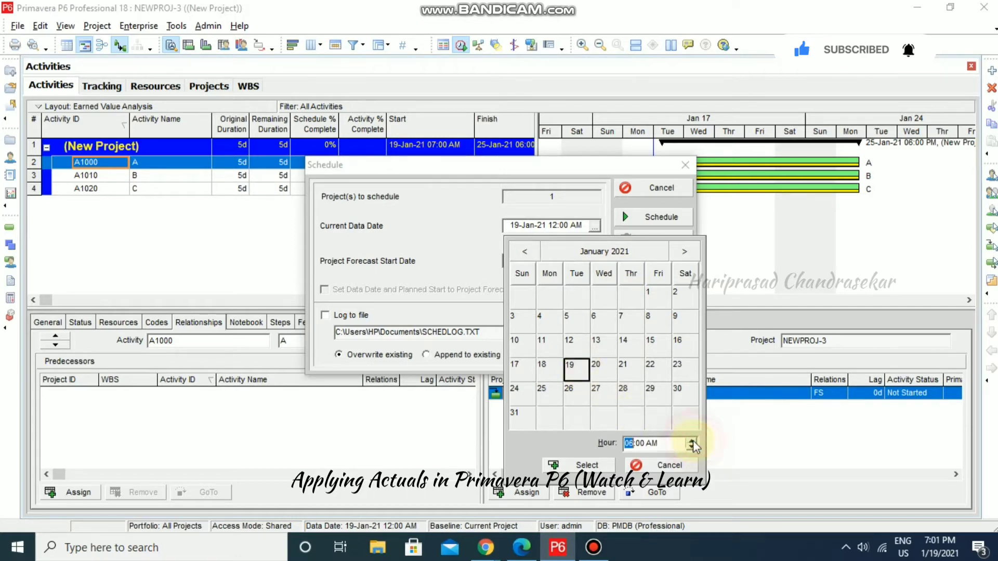
pyautogui.click(692, 440)
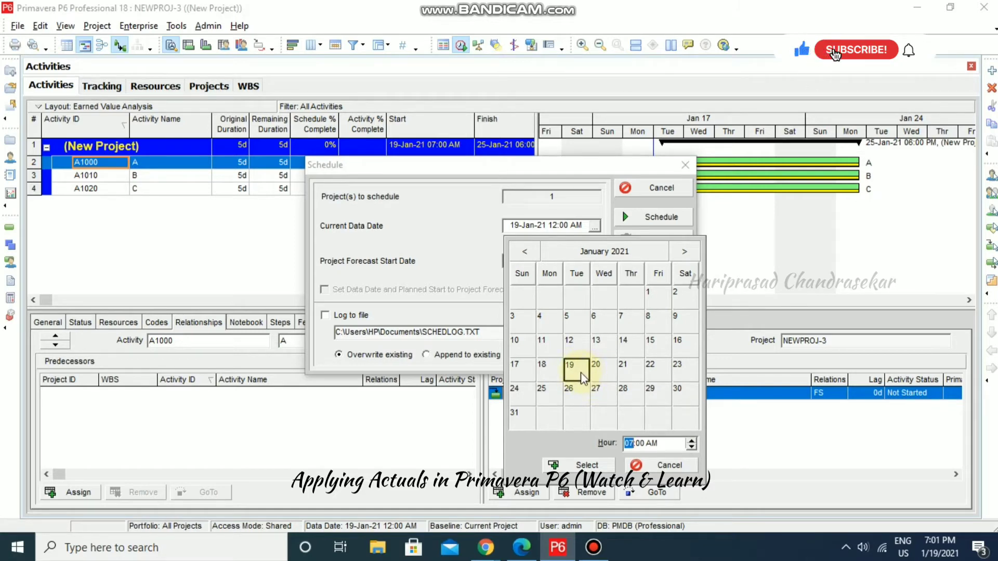
pyautogui.click(585, 464)
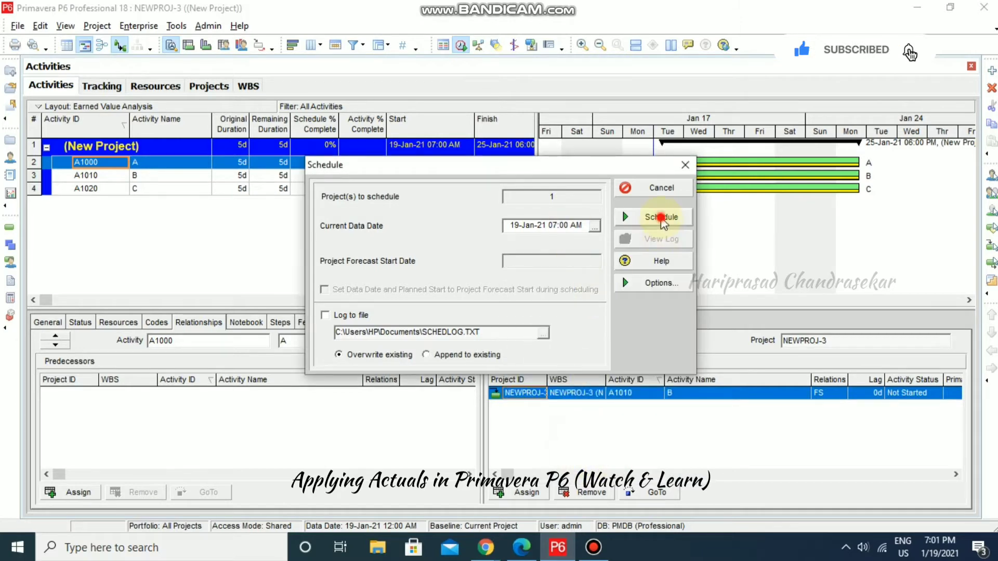
pyautogui.click(661, 218)
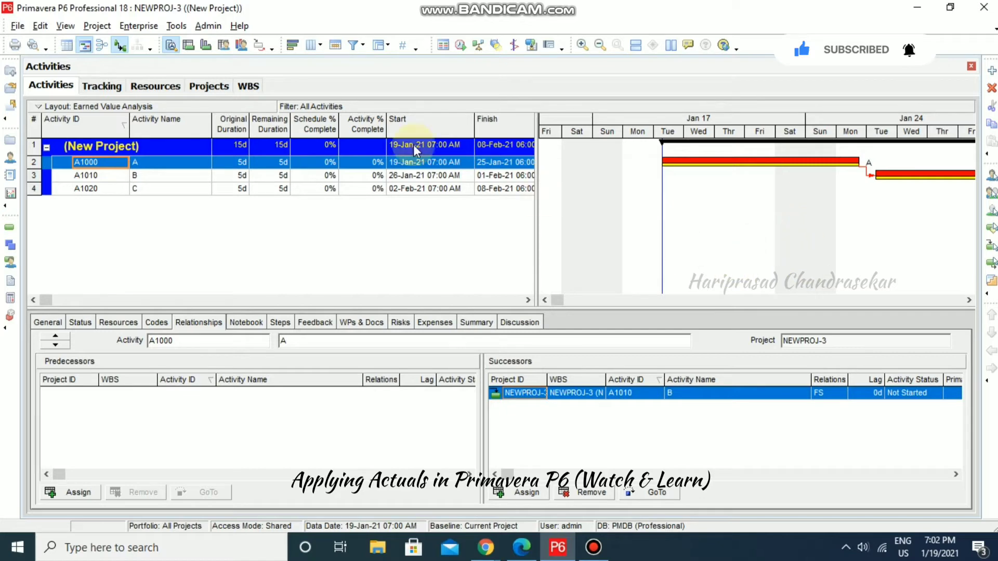
# Save a copy of the current project as a new baseline and review the baseline types available for it.
pyautogui.click(93, 28)
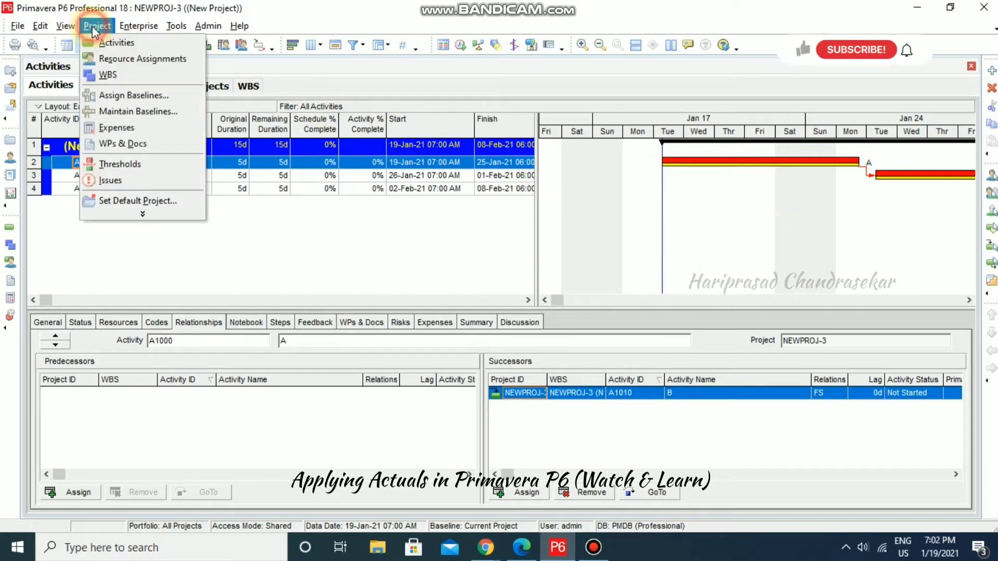
pyautogui.click(138, 111)
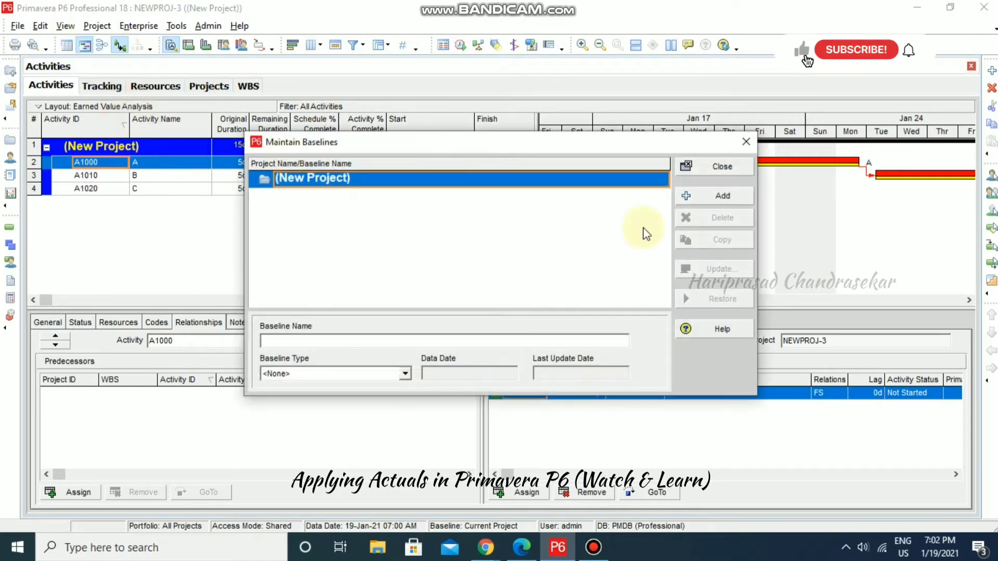
pyautogui.click(720, 203)
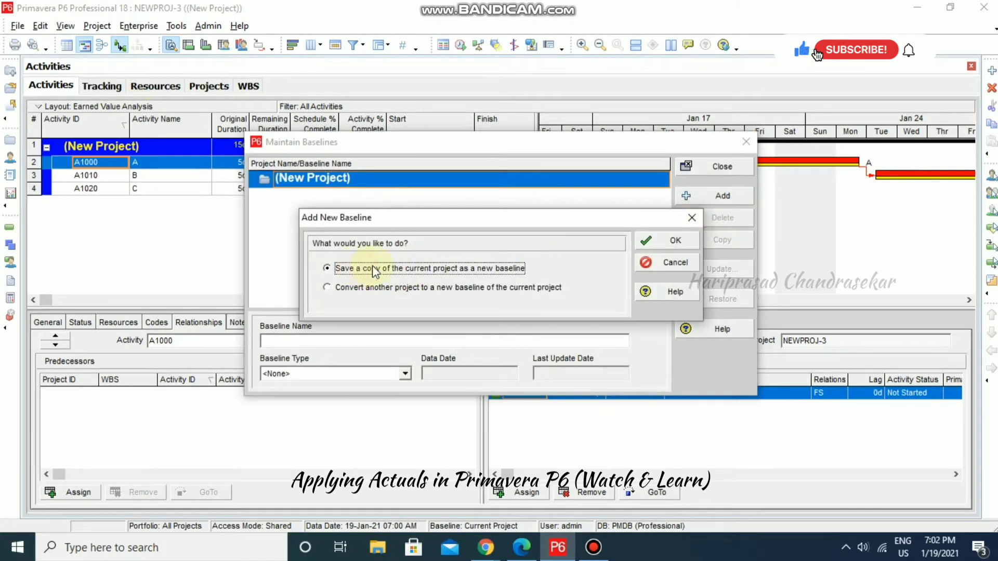
pyautogui.click(671, 241)
pyautogui.click(326, 195)
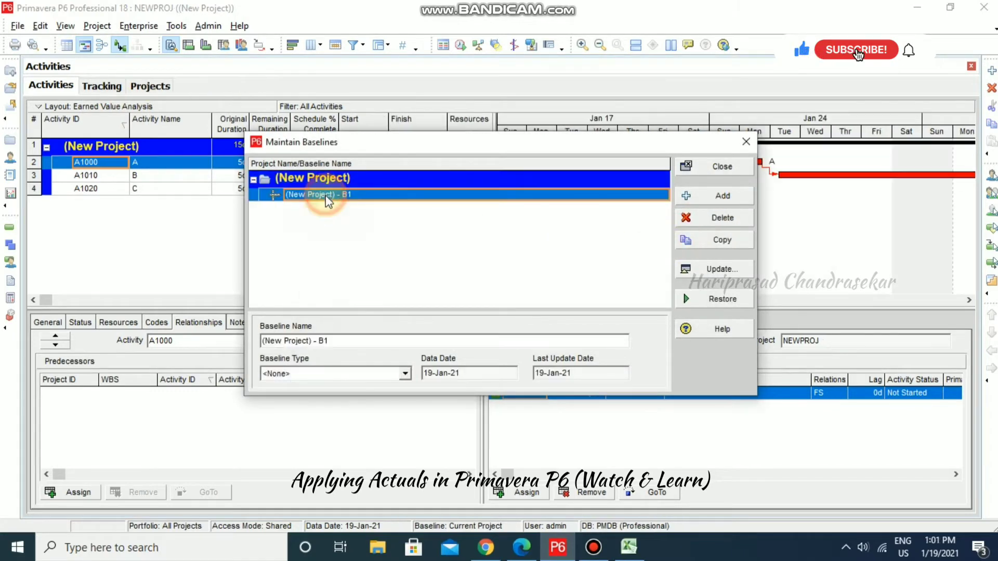
pyautogui.click(339, 375)
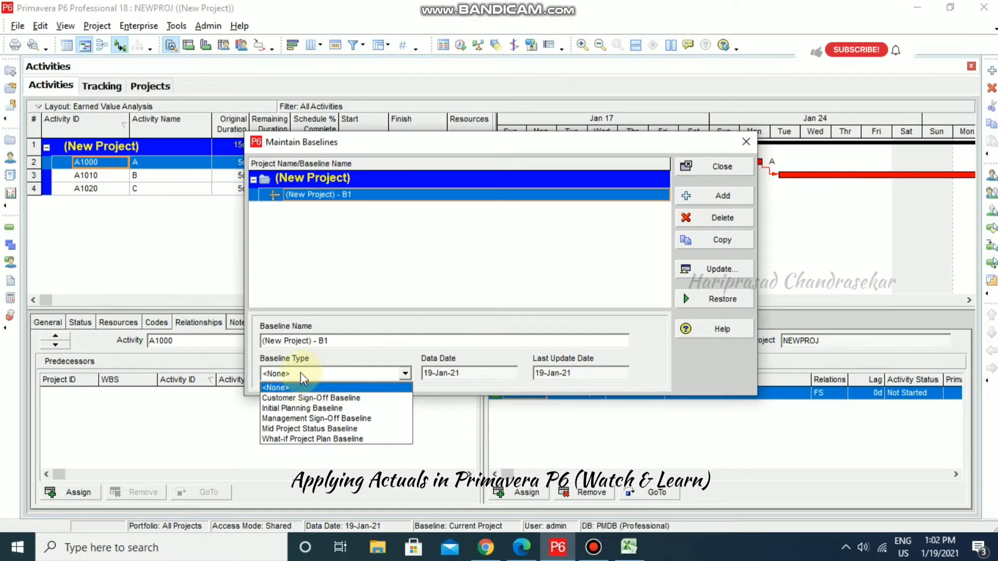
pyautogui.click(722, 166)
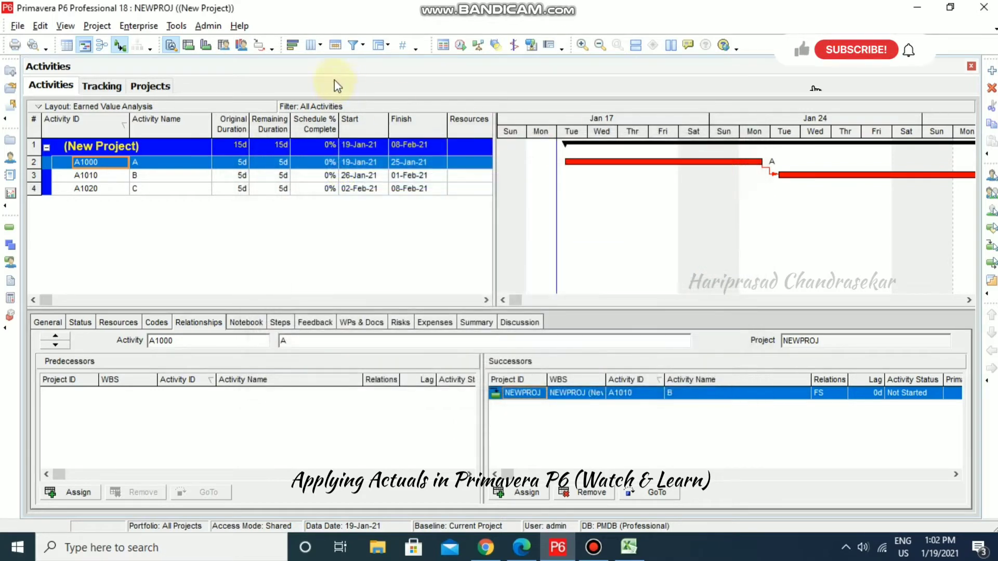
# Add a new baseline type to the admin categories and move it to the end of the baseline types list.
pyautogui.click(208, 27)
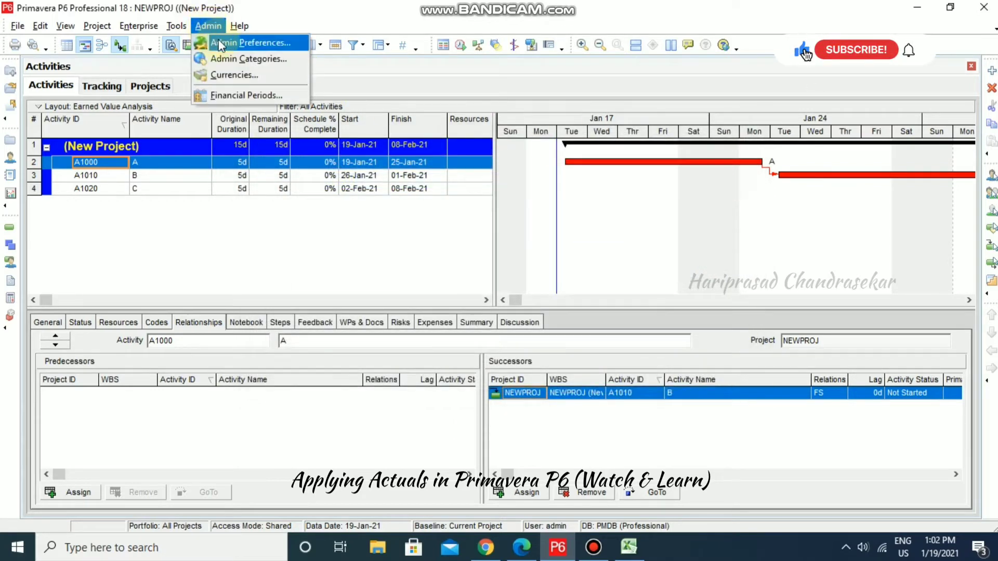
pyautogui.click(224, 60)
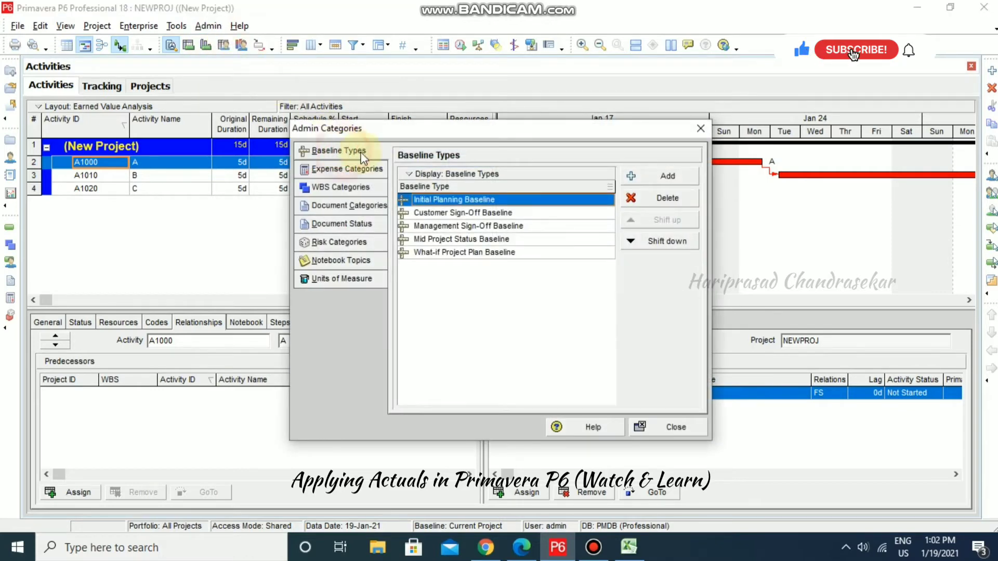
pyautogui.click(654, 179)
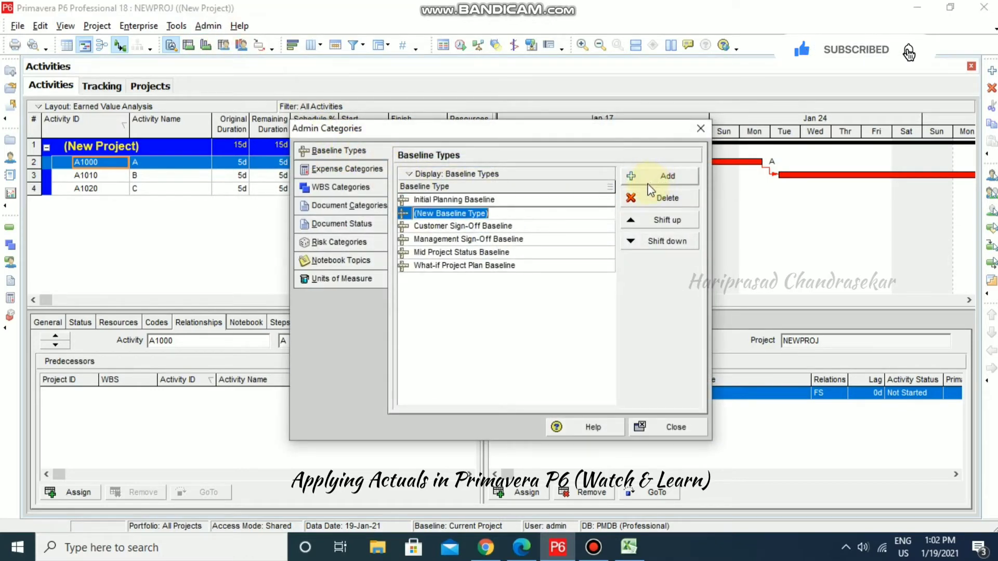
pyautogui.click(639, 242)
pyautogui.click(638, 242)
pyautogui.click(639, 241)
pyautogui.click(638, 242)
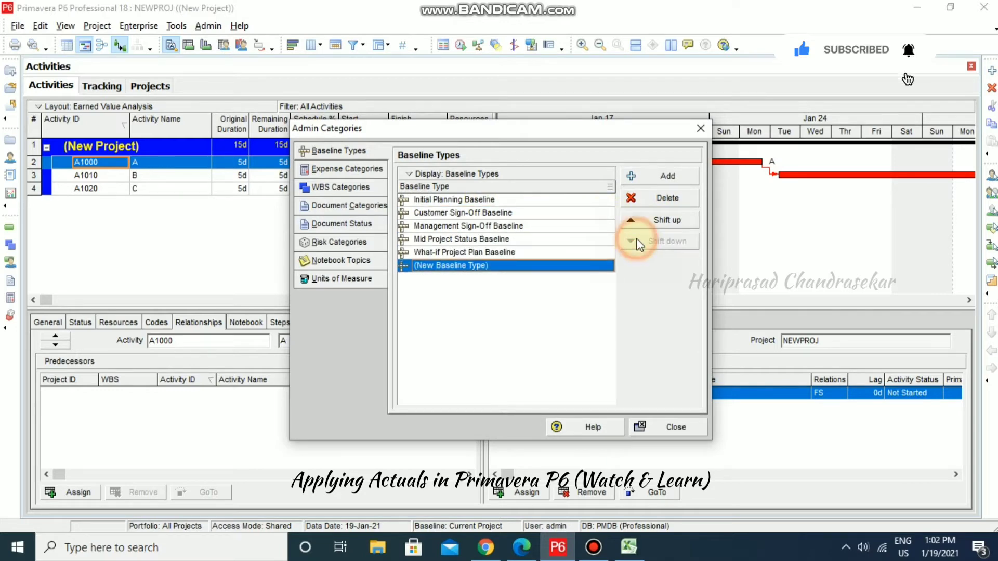
pyautogui.click(674, 428)
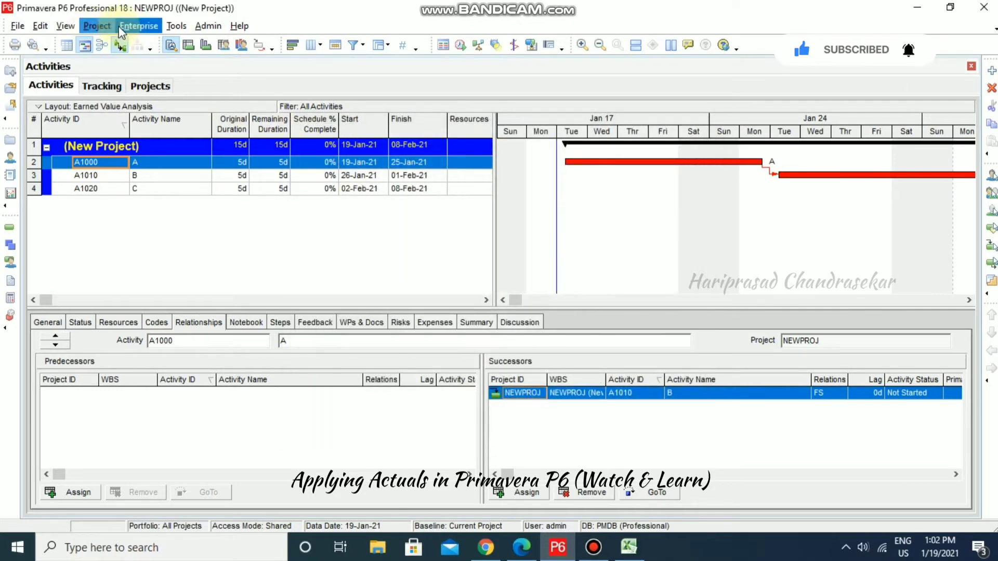
# Assign the custom (New Baseline Type) to the baseline (New Project) - B1.
pyautogui.click(94, 27)
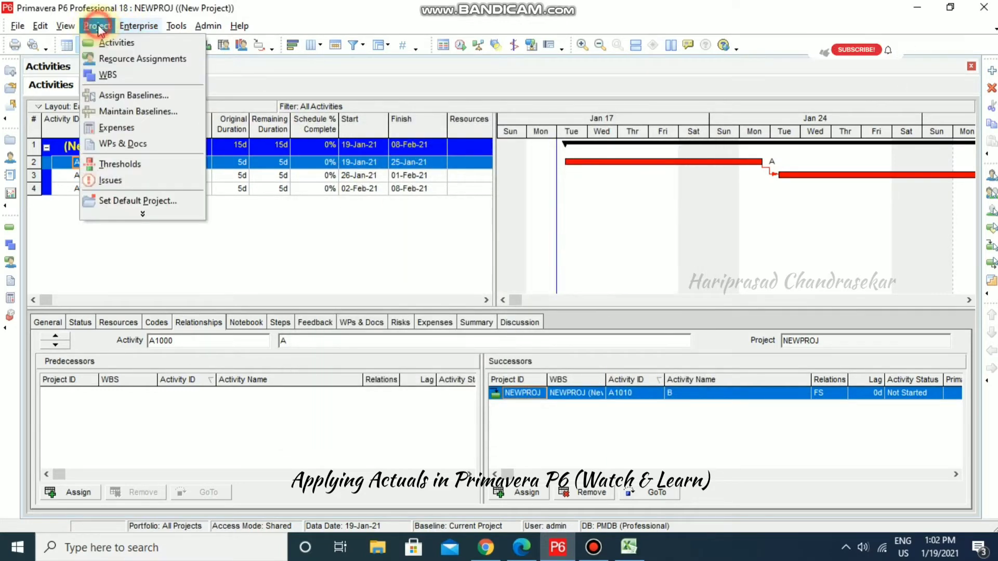
pyautogui.click(133, 112)
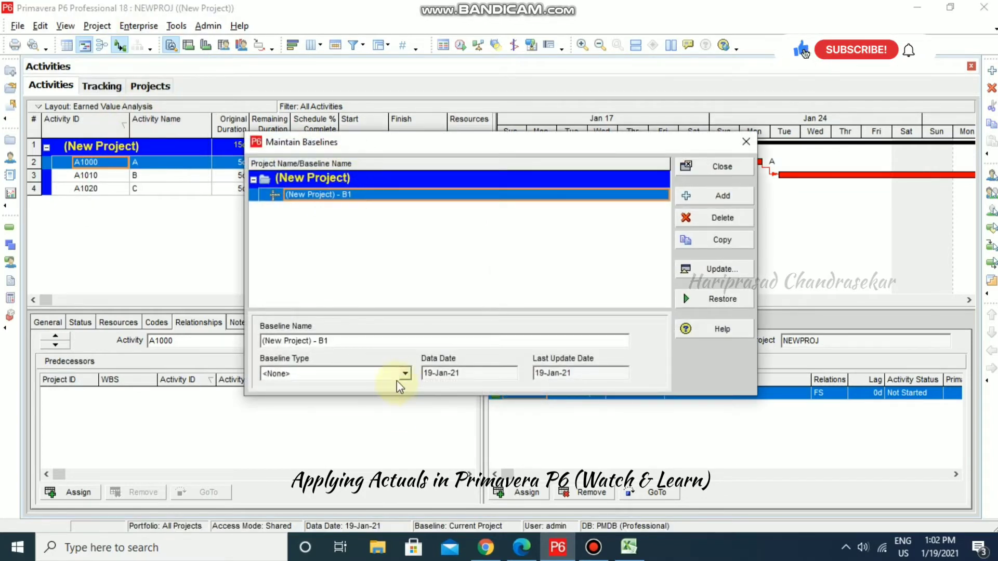
pyautogui.click(402, 375)
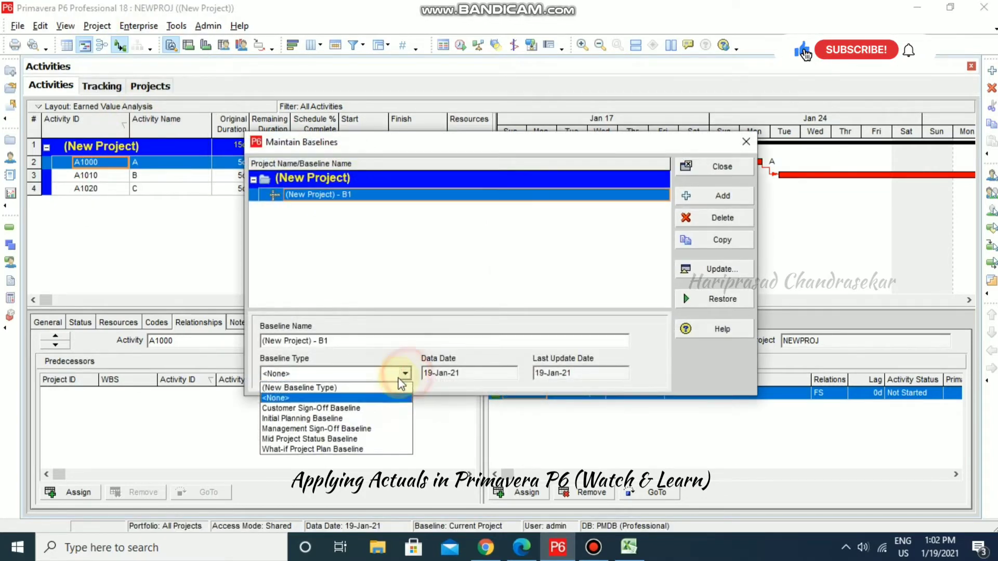
pyautogui.click(300, 387)
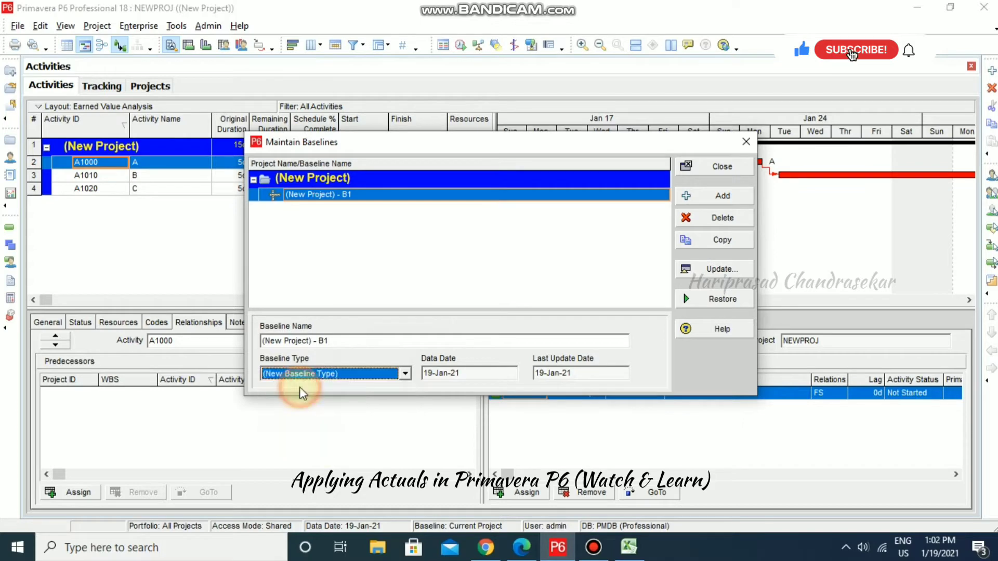
# Set the baseline type of (New Project) - B1 to Initial Planning Baseline and close the baseline maintenance.
pyautogui.click(403, 375)
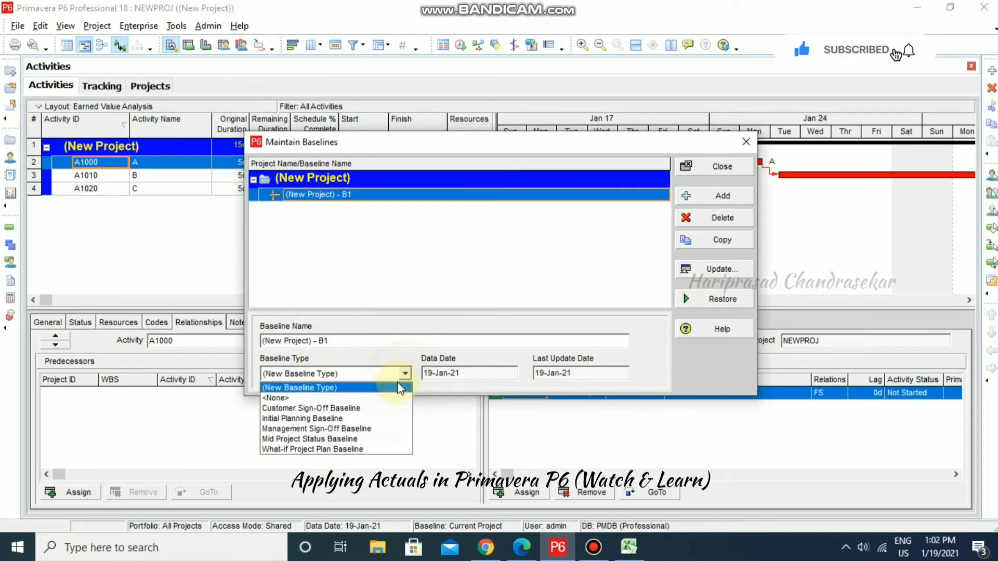
pyautogui.click(324, 419)
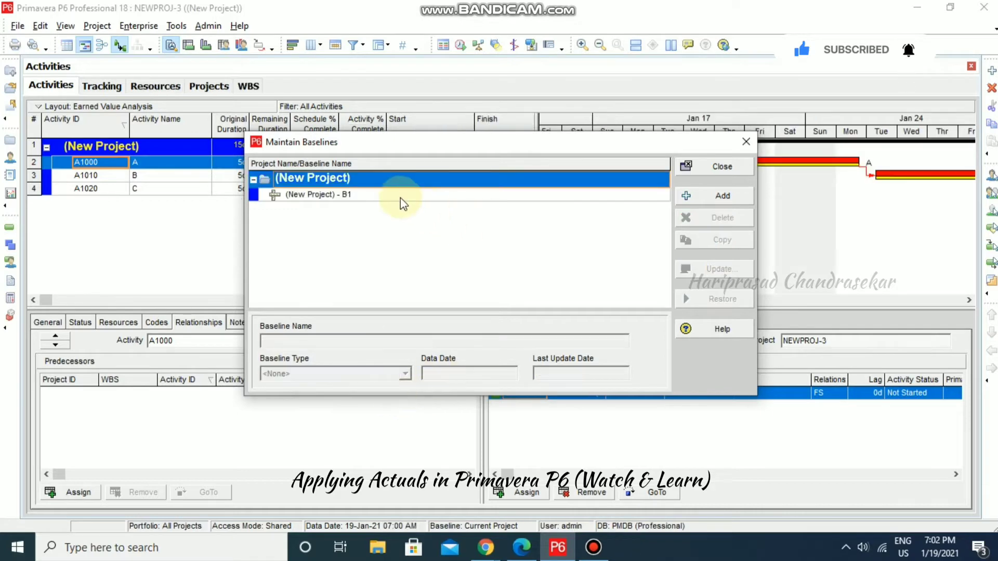
pyautogui.click(400, 197)
pyautogui.click(405, 374)
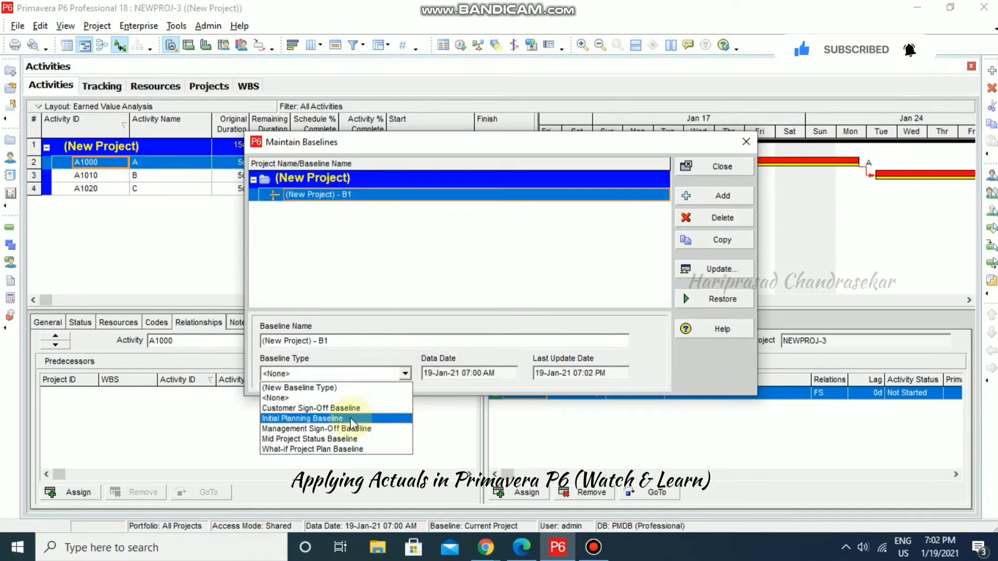
pyautogui.click(322, 418)
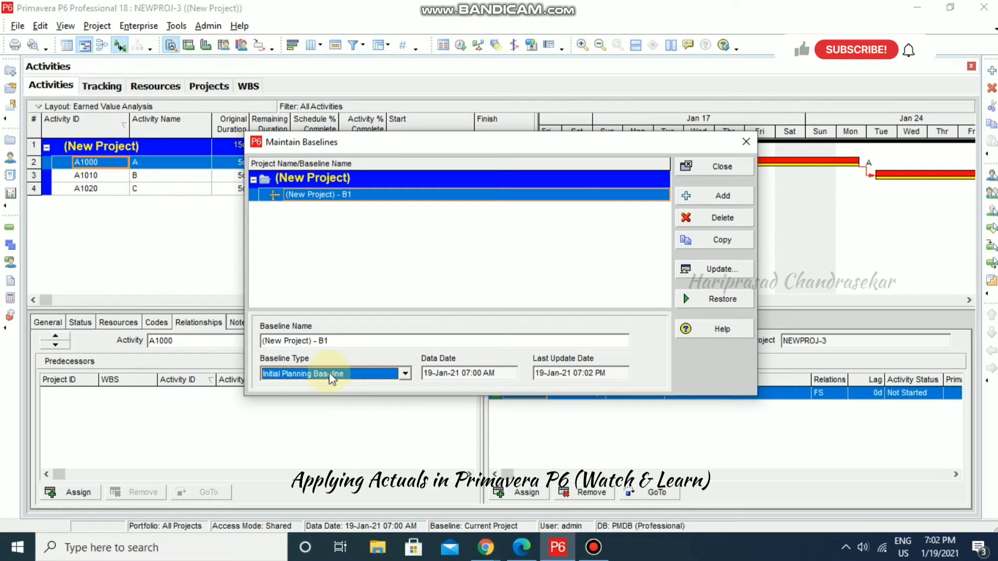
pyautogui.click(719, 166)
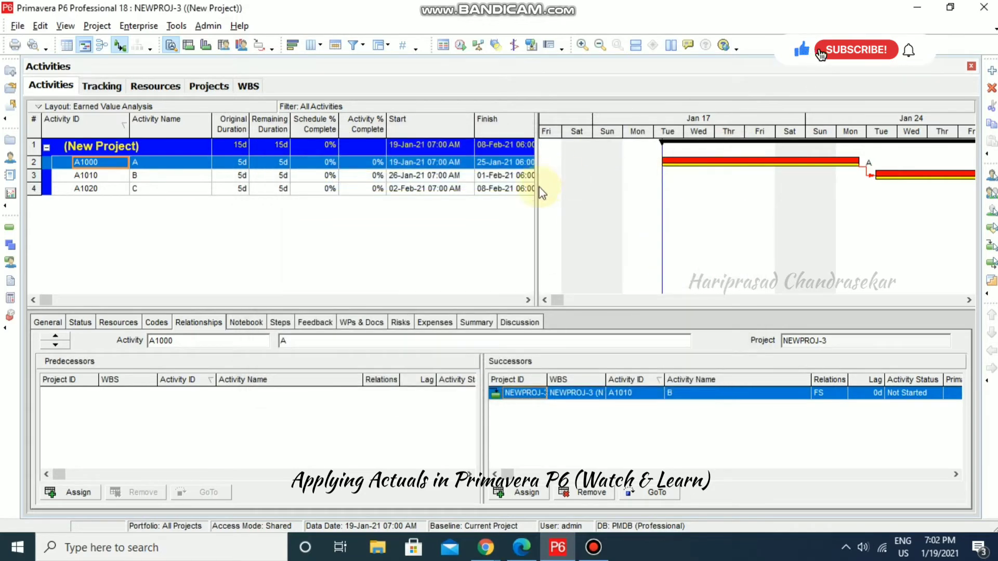
# Assign (New Project) - B1 as both the project baseline and the primary user baseline.
pyautogui.click(98, 26)
pyautogui.click(129, 95)
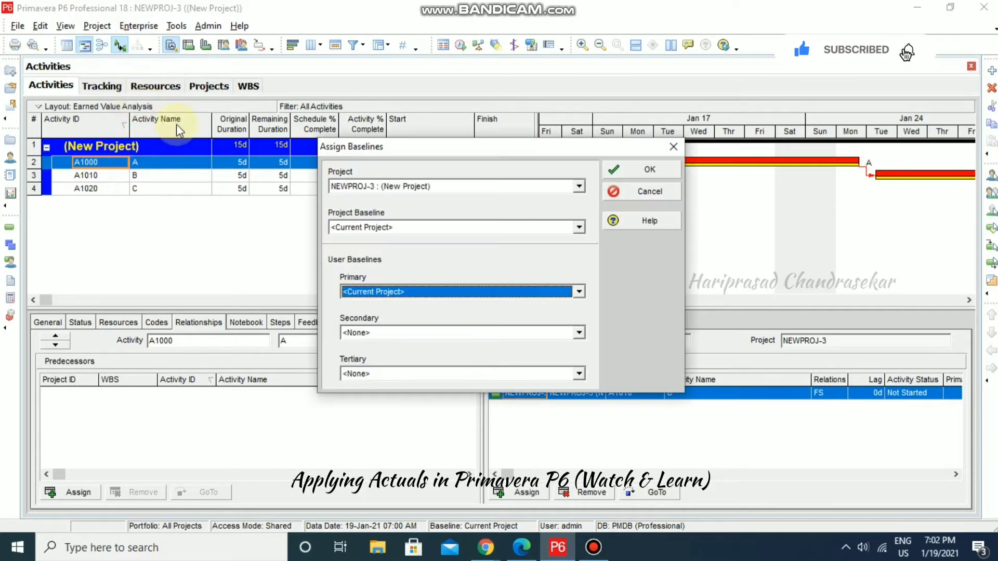
pyautogui.click(526, 227)
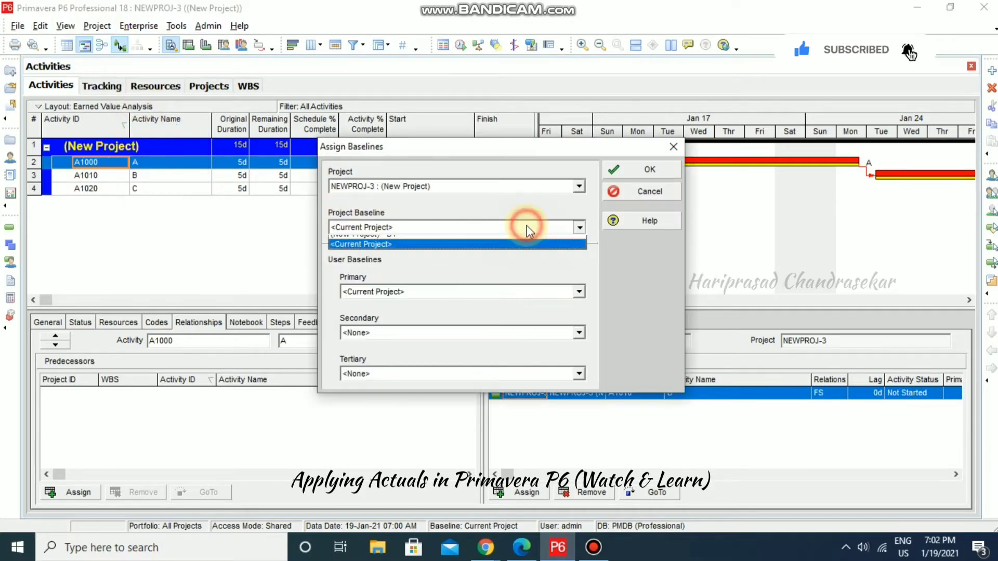
pyautogui.click(381, 240)
pyautogui.click(433, 290)
pyautogui.click(416, 304)
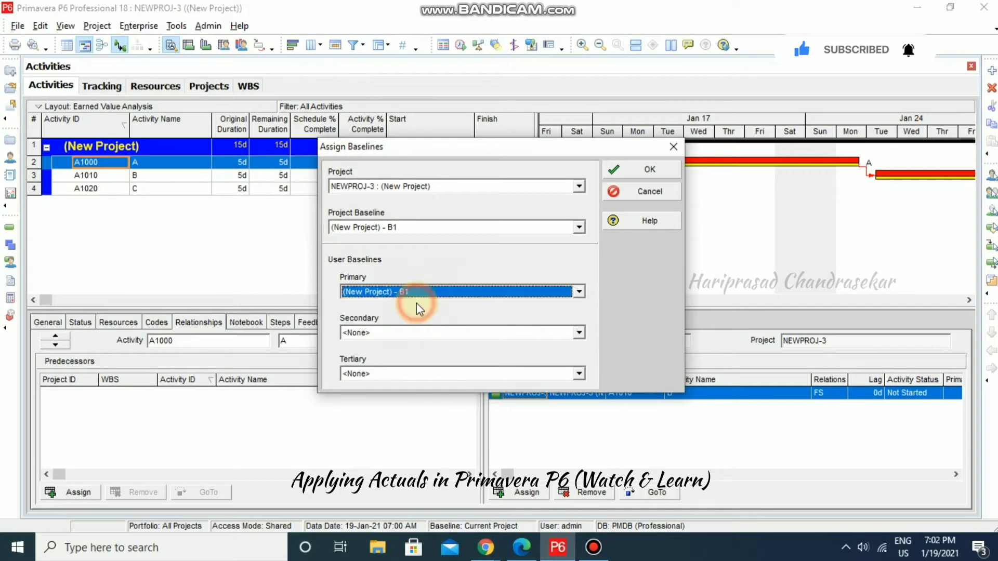
pyautogui.click(669, 174)
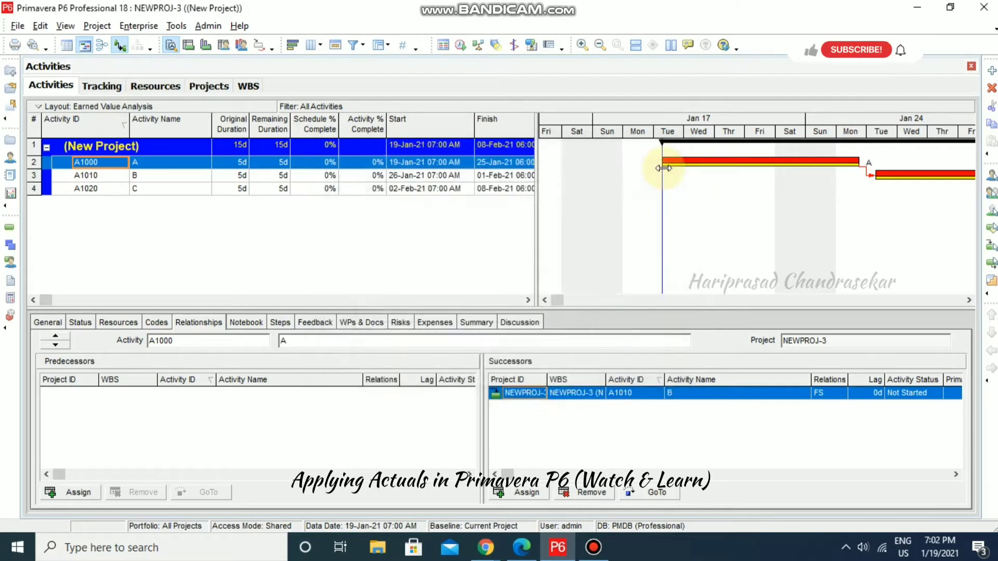
# Widen the Name column in the Gantt chart's Bars settings and apply a thicker bar shape to the Remaining Level of Effort bar.
pyautogui.rightClick(721, 199)
pyautogui.click(755, 228)
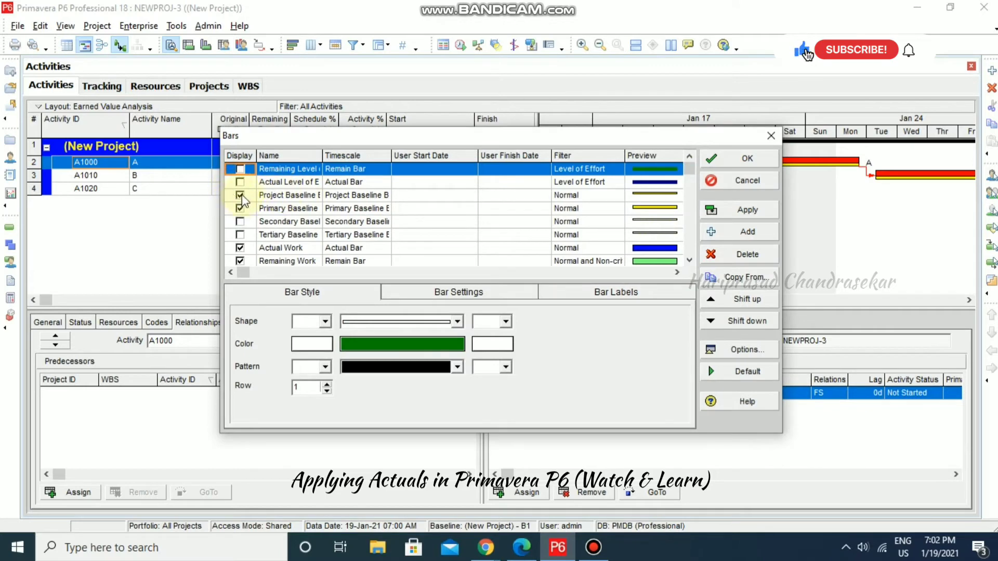
pyautogui.moveTo(322, 155); pyautogui.dragTo(340, 156)
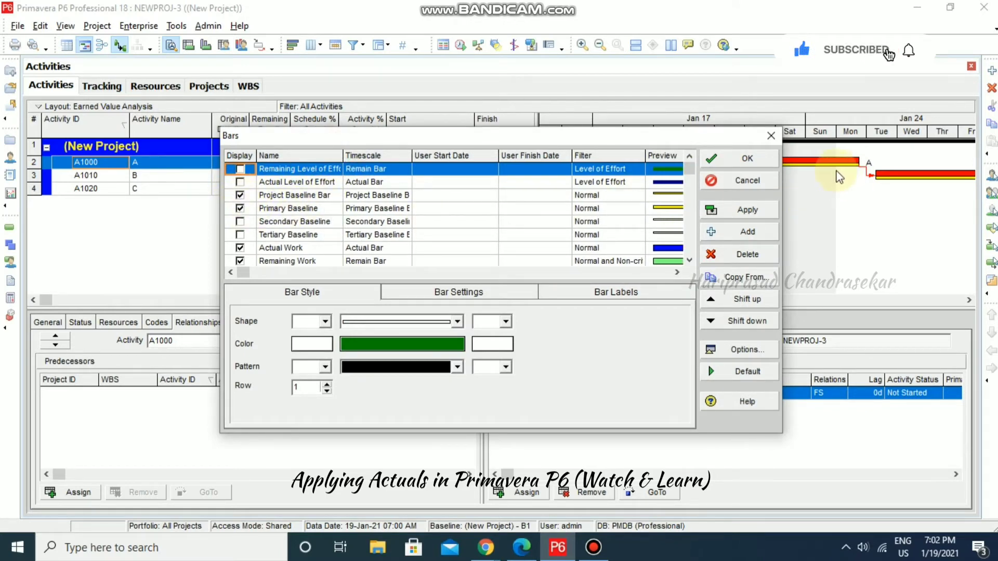
pyautogui.click(456, 321)
pyautogui.click(406, 393)
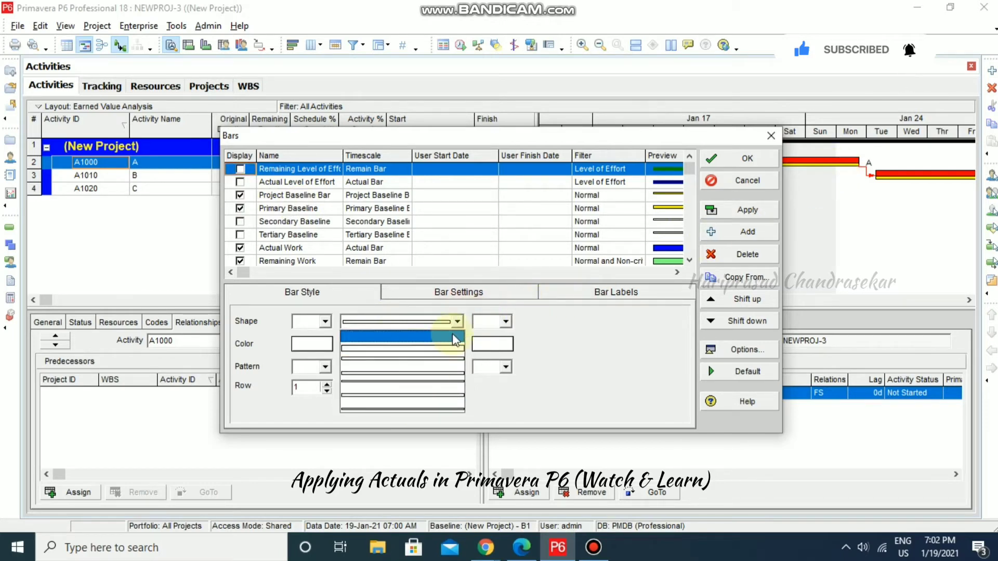
pyautogui.click(750, 212)
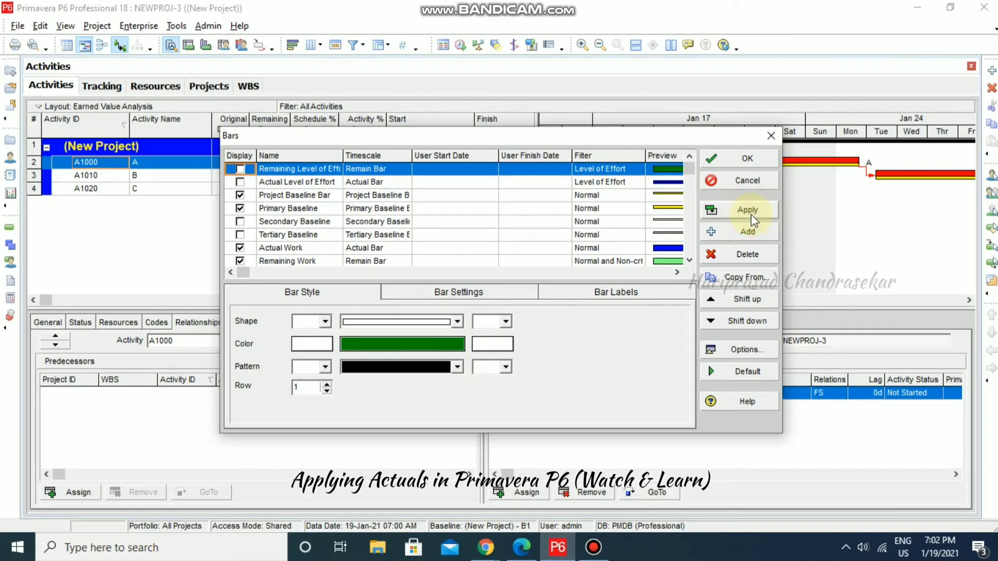
# Apply a thicker bar shape to the Project Baseline Bar and move the Bars dialog aside to reveal the Gantt chart.
pyautogui.click(310, 196)
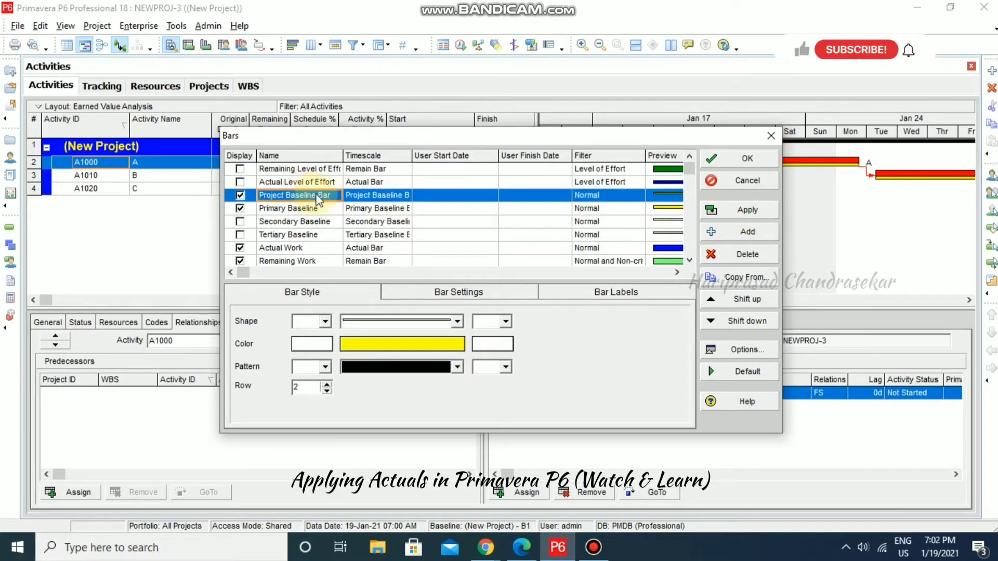
pyautogui.click(456, 321)
pyautogui.click(455, 343)
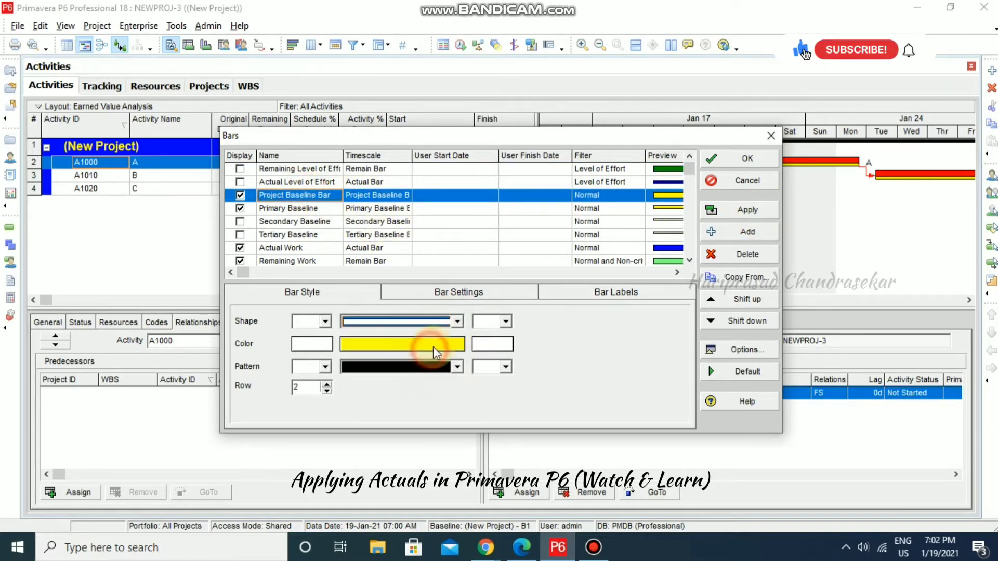
pyautogui.click(741, 217)
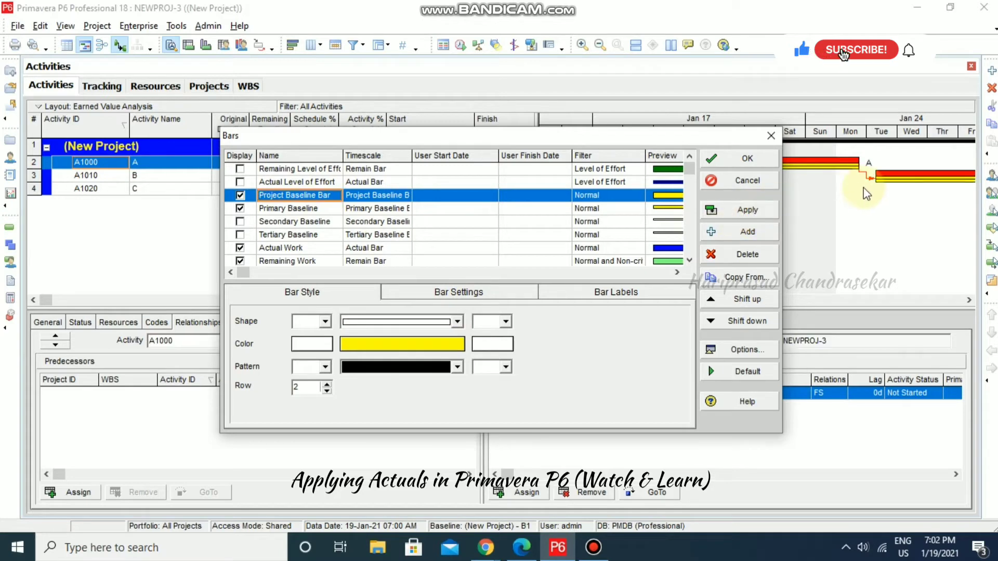
pyautogui.moveTo(718, 138); pyautogui.dragTo(635, 143)
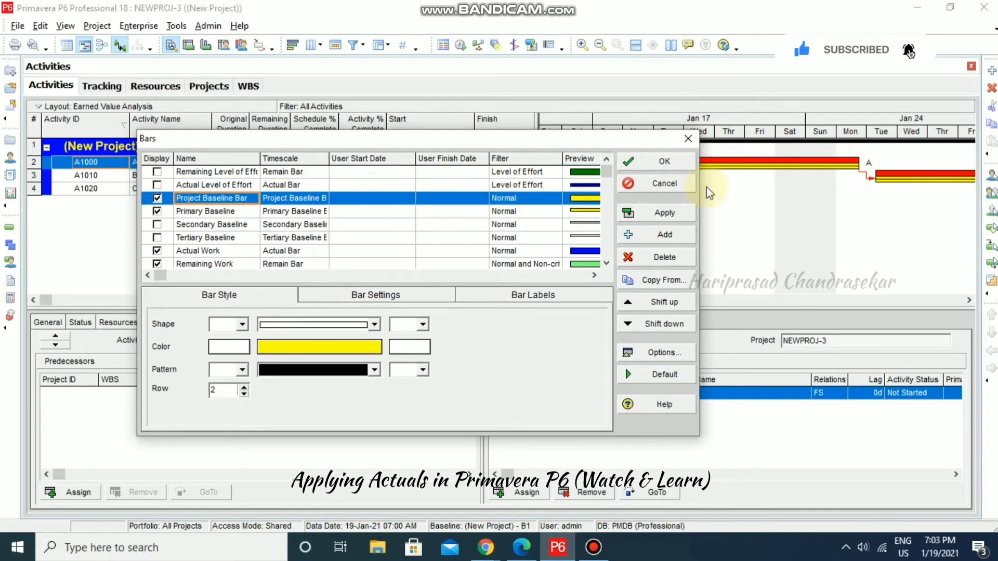
# Compare the Project Baseline Bar with the Primary Baseline bar and apply a vertical-stripe pattern to the Project Baseline Bar.
pyautogui.click(227, 210)
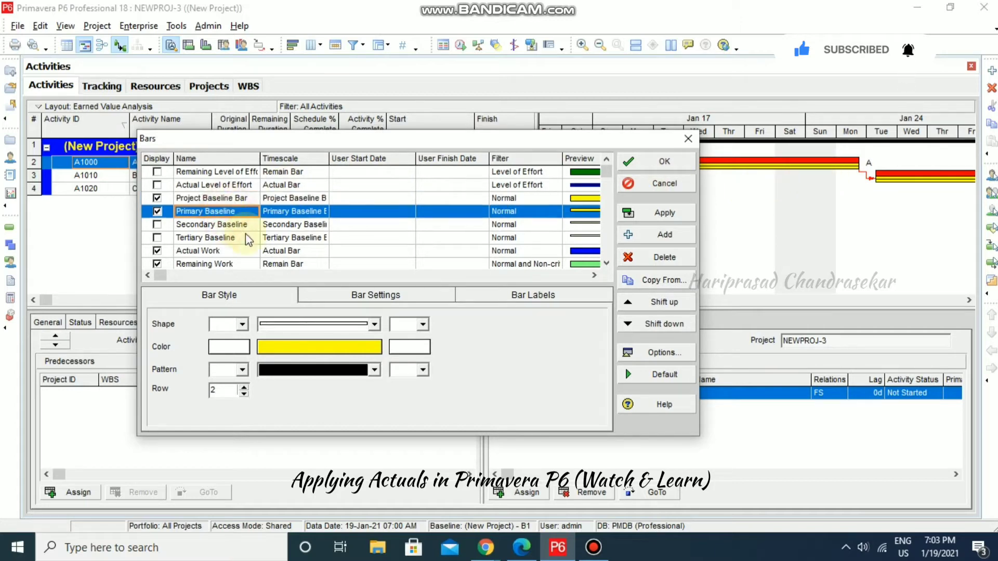
pyautogui.click(229, 198)
pyautogui.click(223, 209)
pyautogui.click(230, 198)
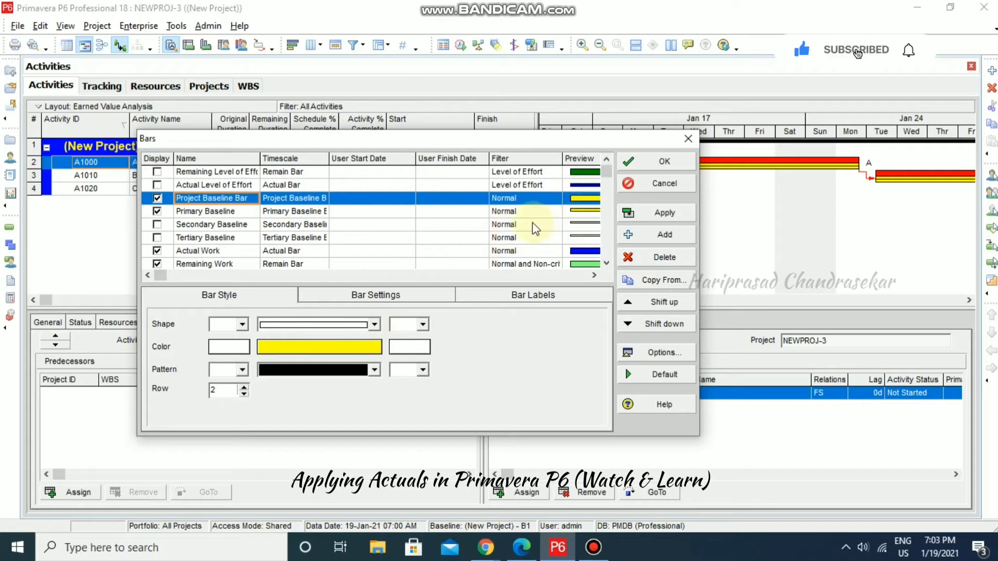
pyautogui.click(375, 325)
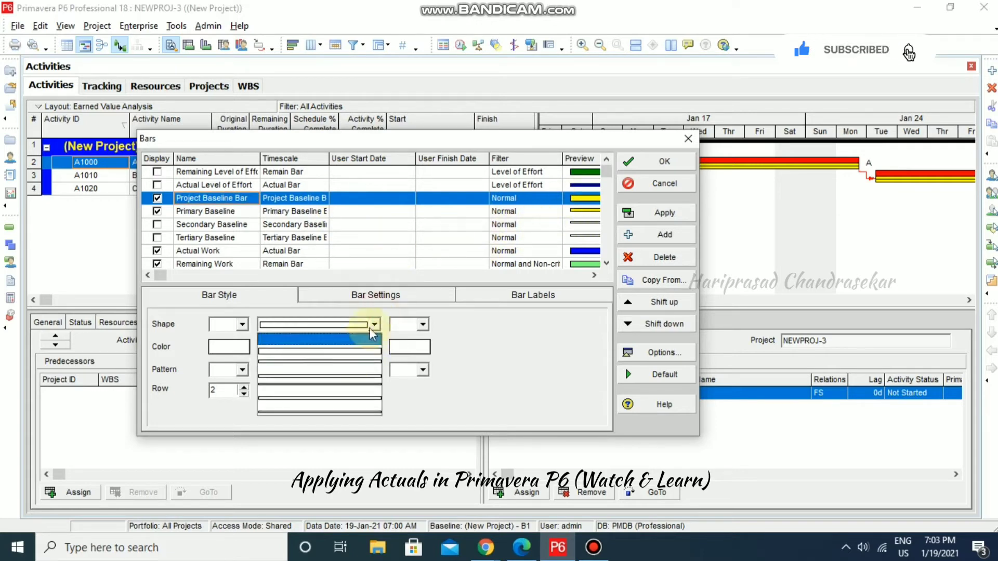
pyautogui.click(370, 327)
pyautogui.click(374, 370)
pyautogui.click(325, 448)
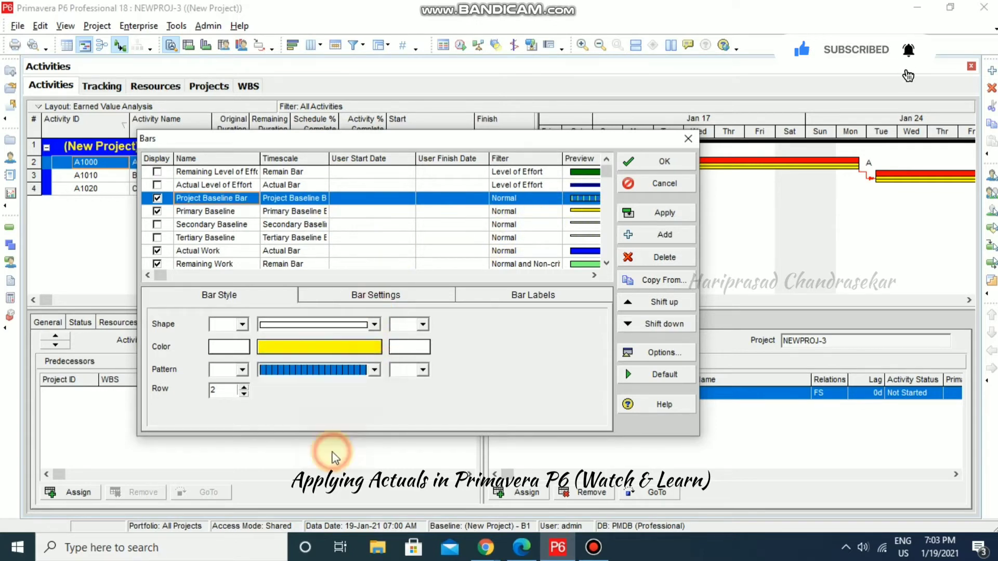
pyautogui.click(650, 216)
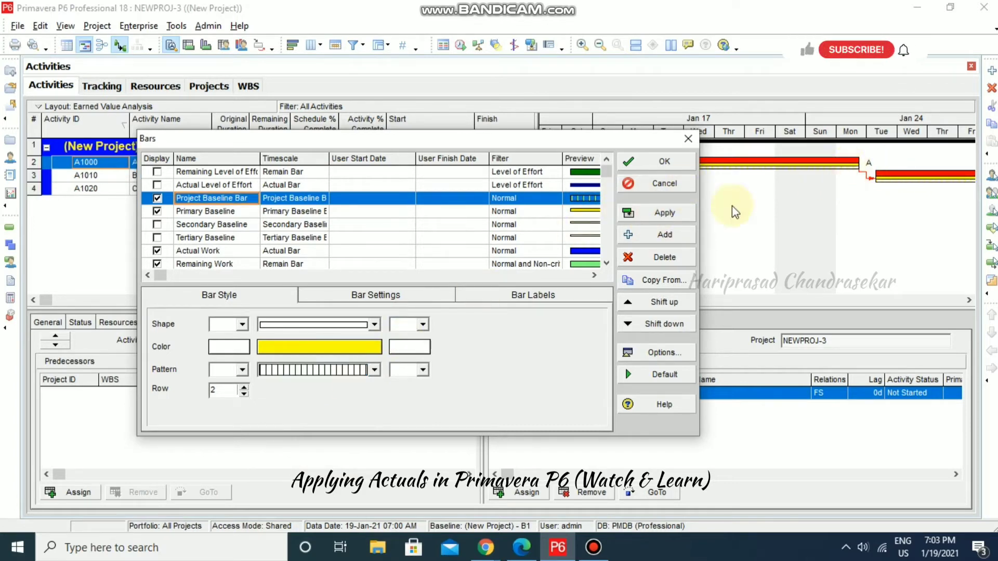
# Change the Project Baseline Bar's color to red, apply it and close the bar settings.
pyautogui.click(372, 345)
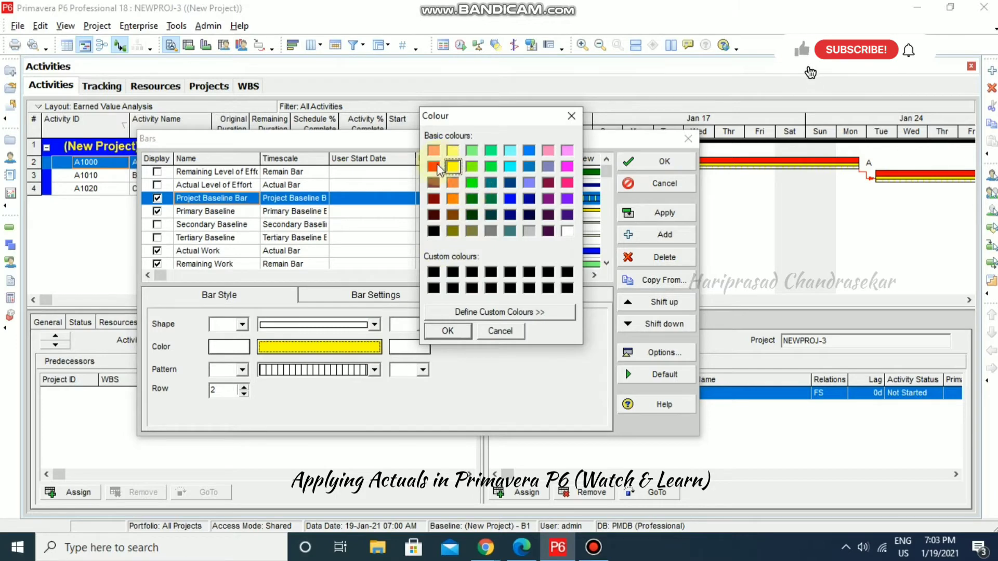
pyautogui.click(435, 167)
pyautogui.click(446, 331)
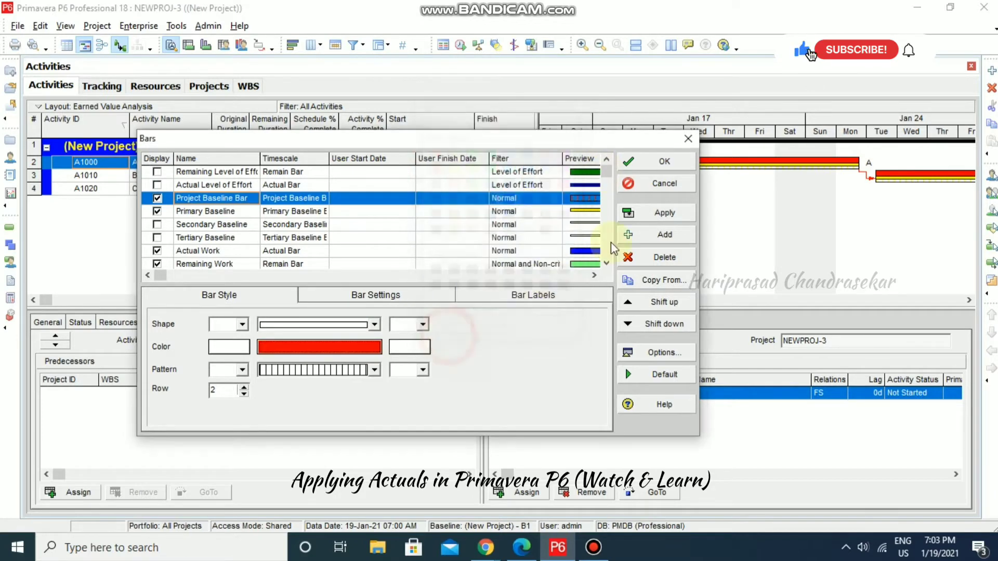
pyautogui.click(665, 213)
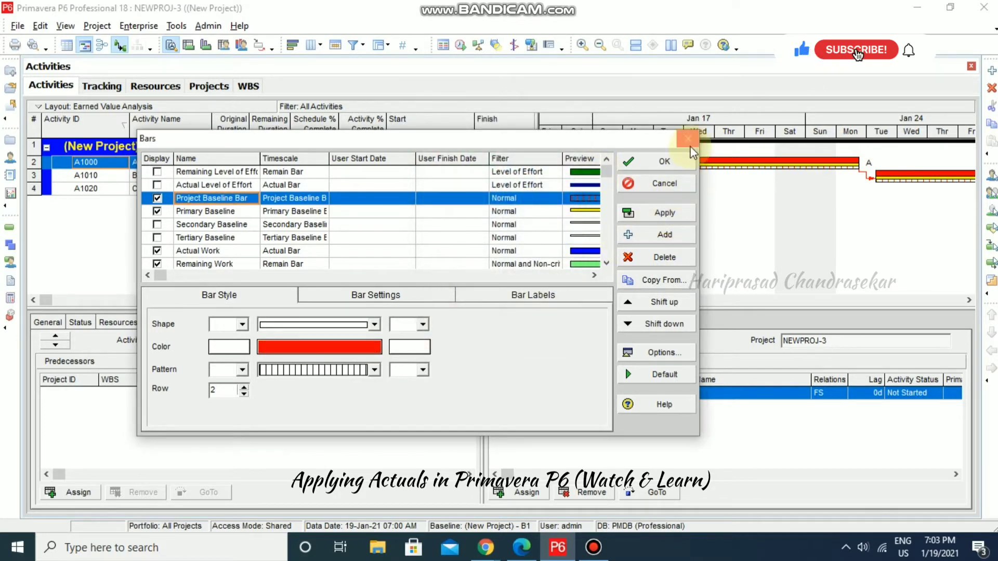
pyautogui.click(687, 161)
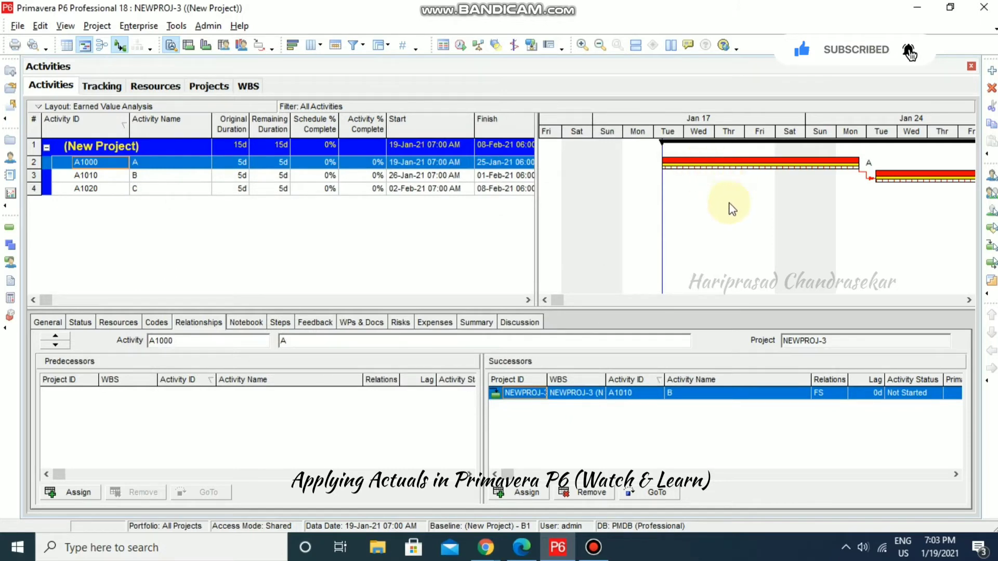
# Reset the Gantt chart's bar settings to their defaults and apply them.
pyautogui.rightClick(684, 193)
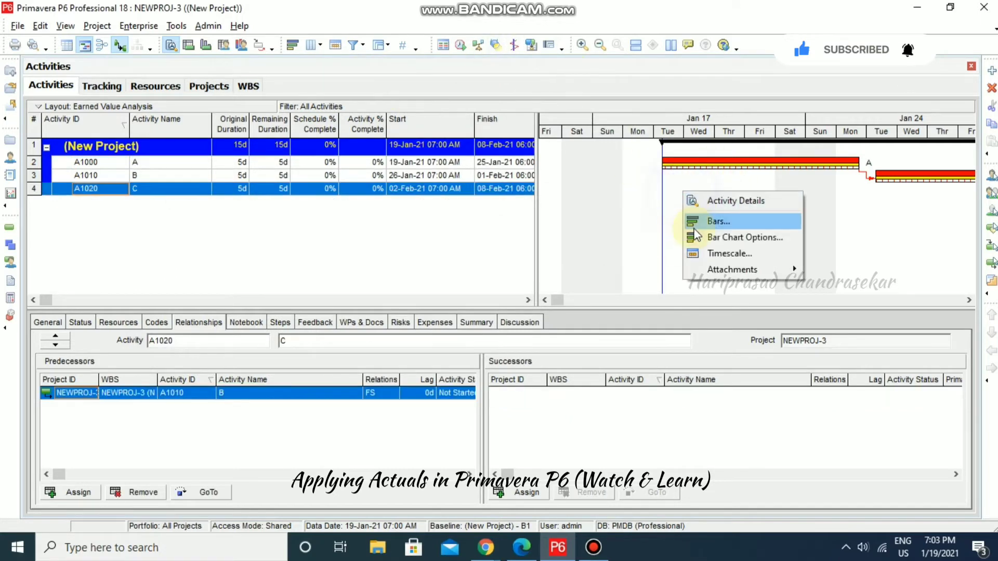
pyautogui.click(707, 221)
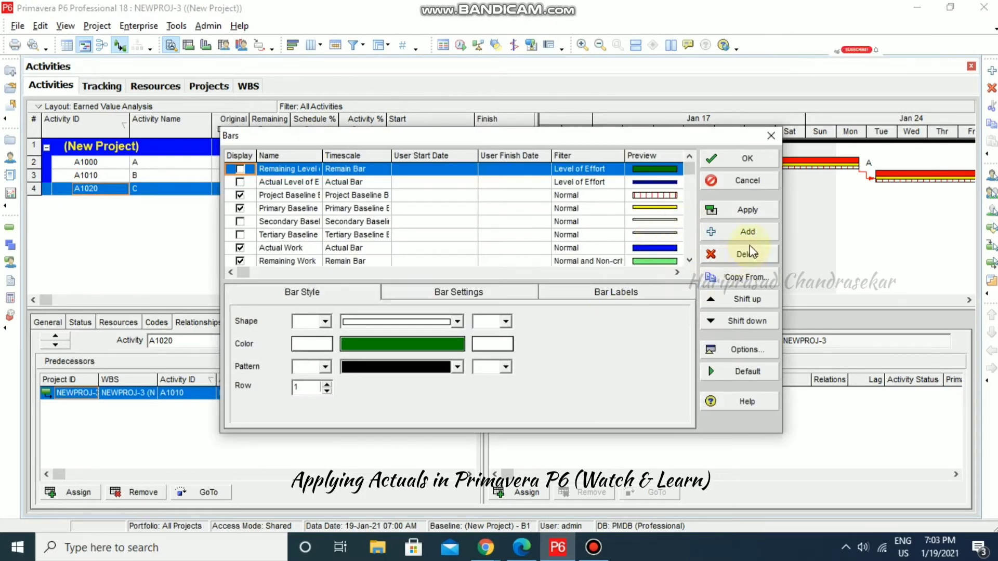
pyautogui.click(748, 372)
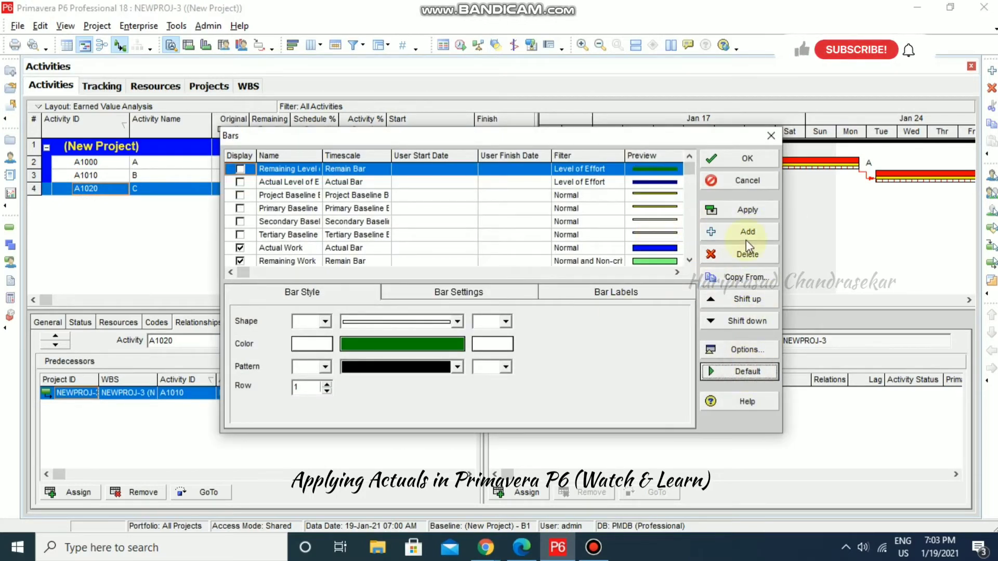
pyautogui.click(752, 214)
pyautogui.moveTo(731, 136); pyautogui.dragTo(639, 154)
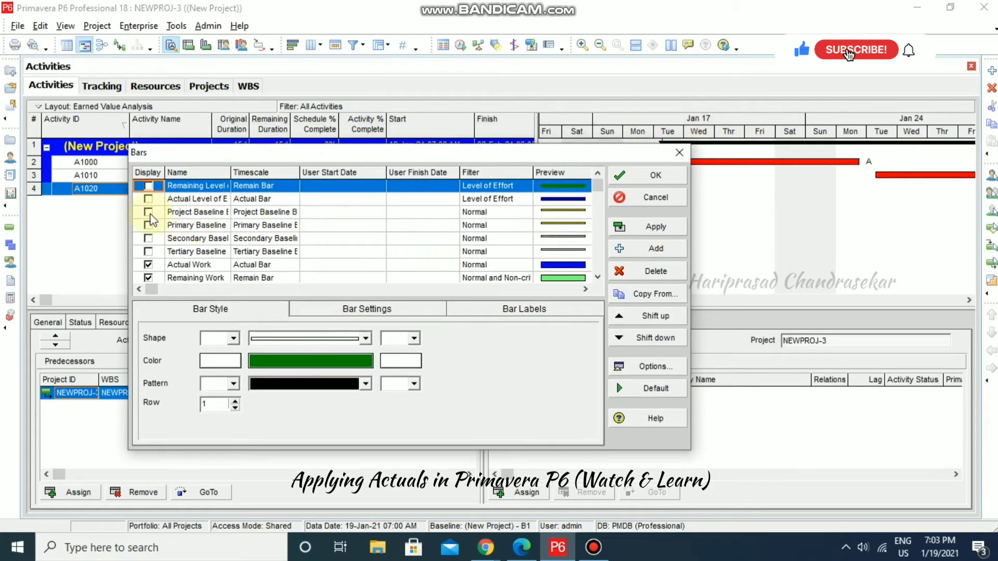
# Display the Project Baseline Bar with a thicker shape and turn on the relationship lines in the Gantt chart.
pyautogui.click(152, 213)
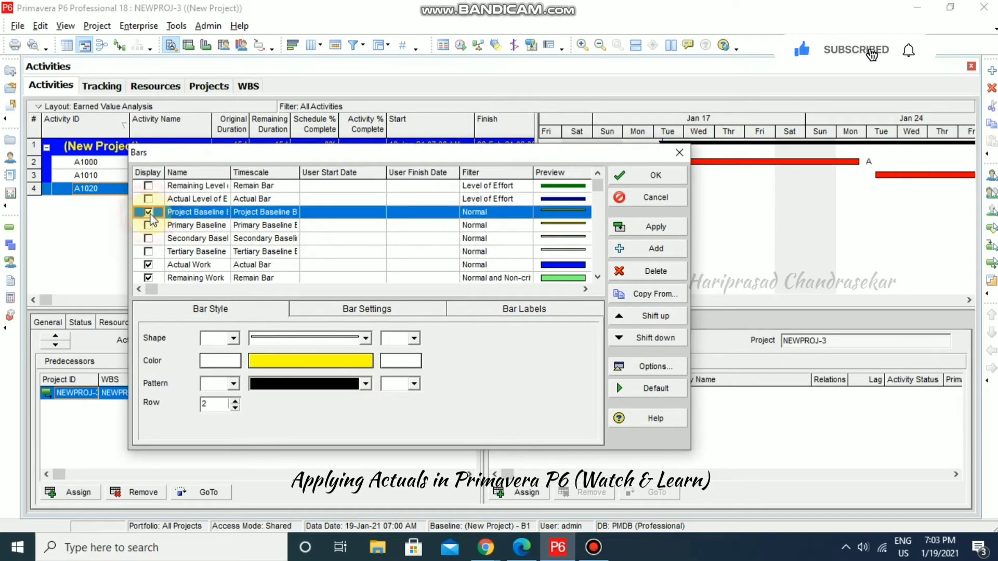
pyautogui.click(654, 225)
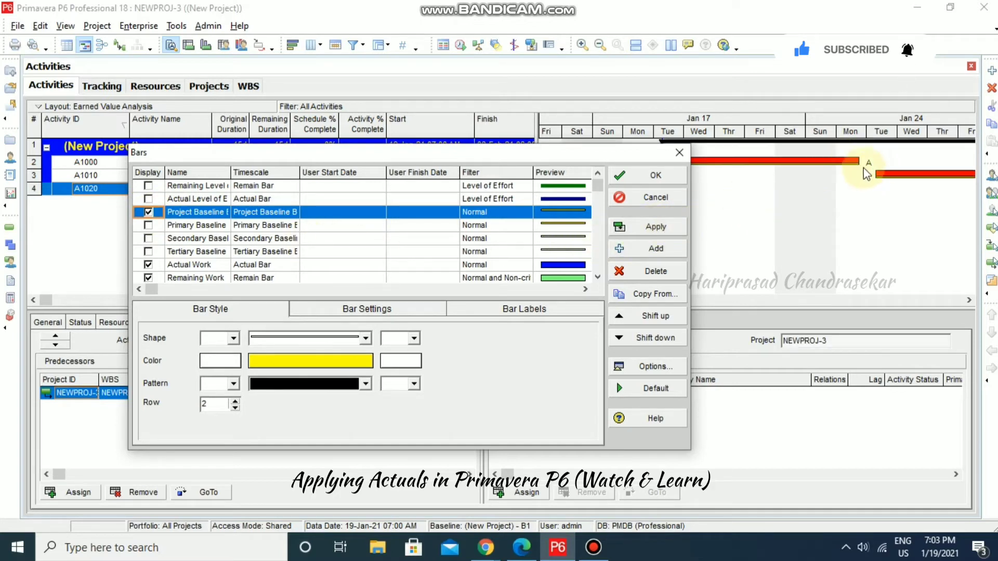
pyautogui.click(365, 339)
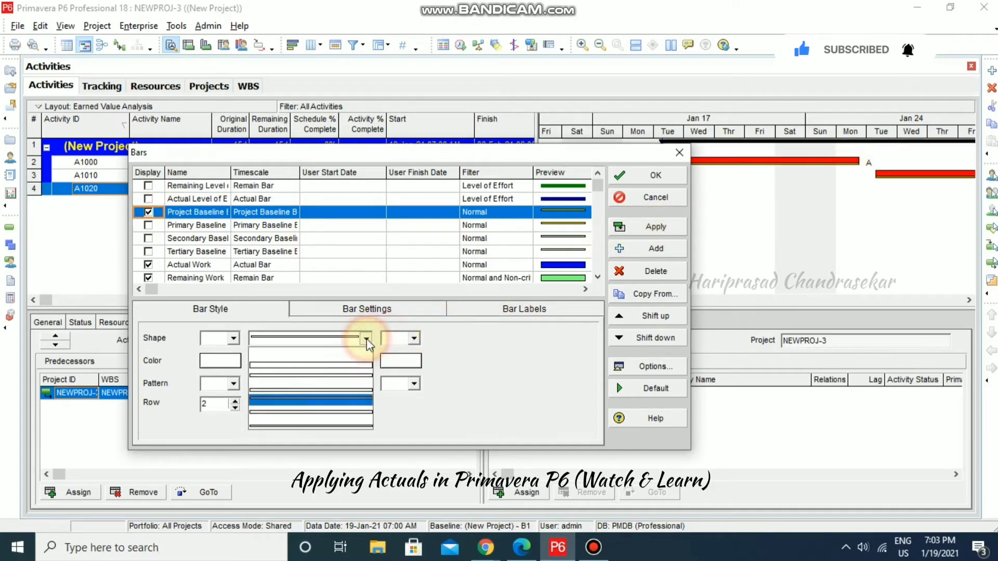
pyautogui.click(347, 372)
pyautogui.click(665, 226)
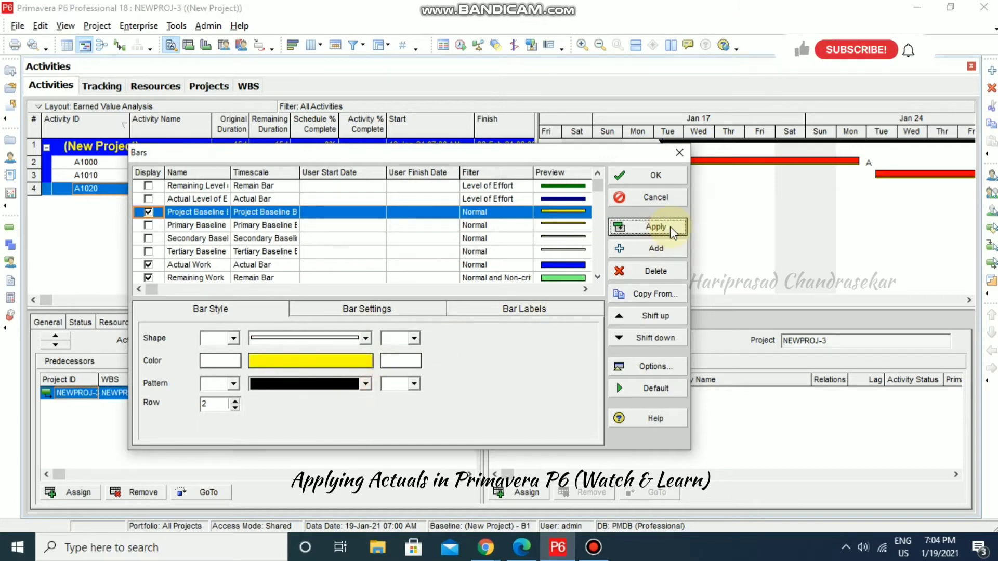
pyautogui.click(681, 153)
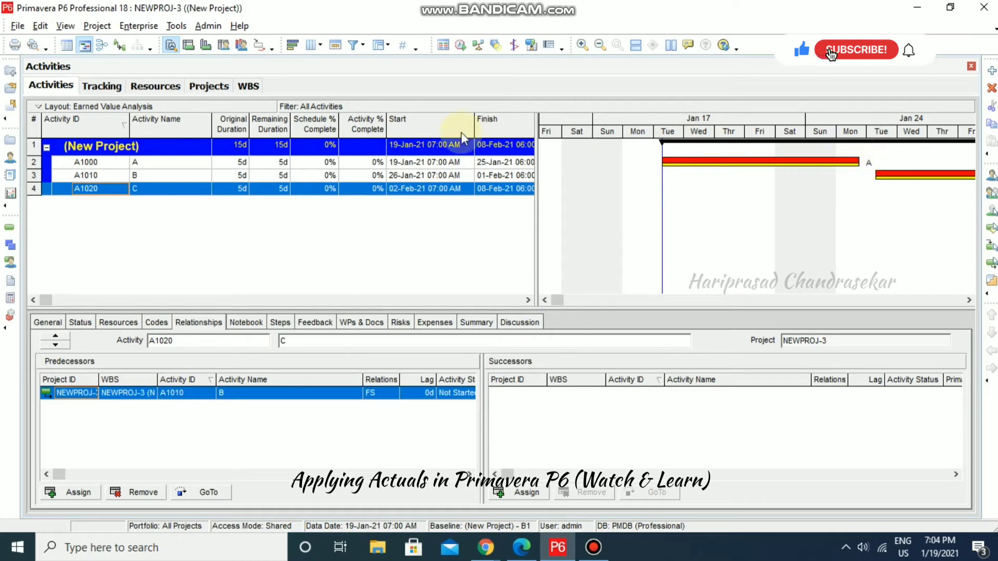
pyautogui.click(120, 45)
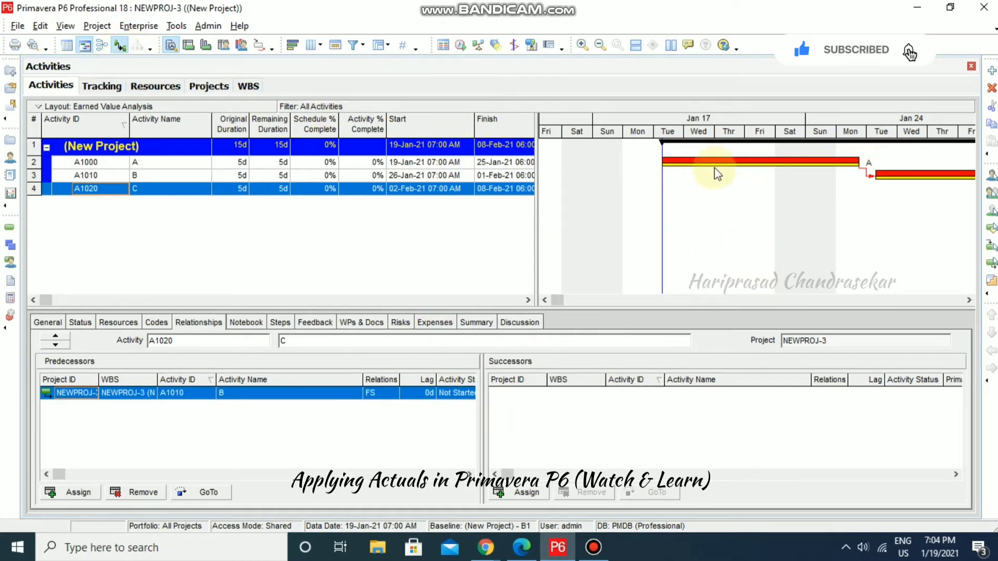
# Mark activity A1000 (A) as started in its status details.
pyautogui.click(107, 164)
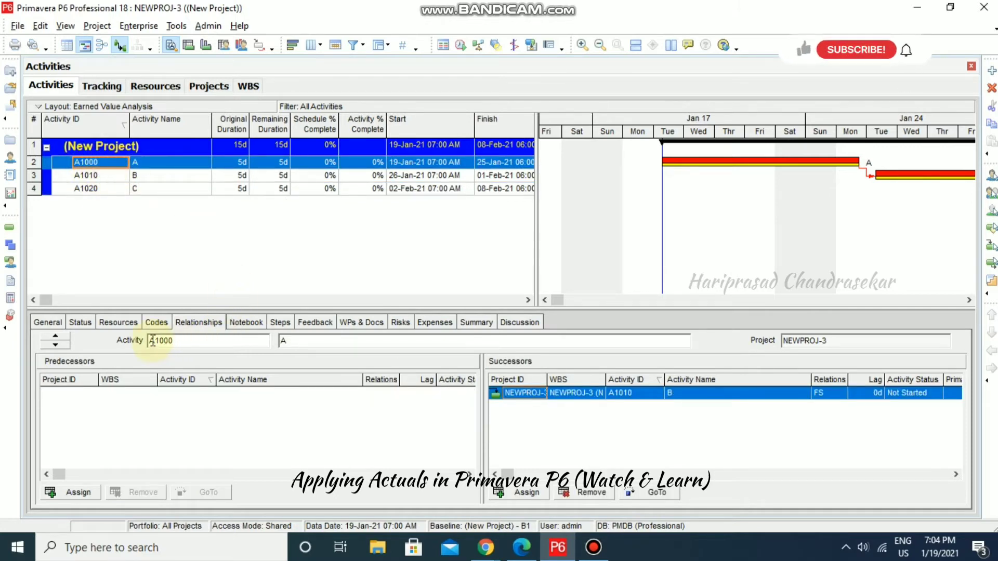
pyautogui.click(83, 323)
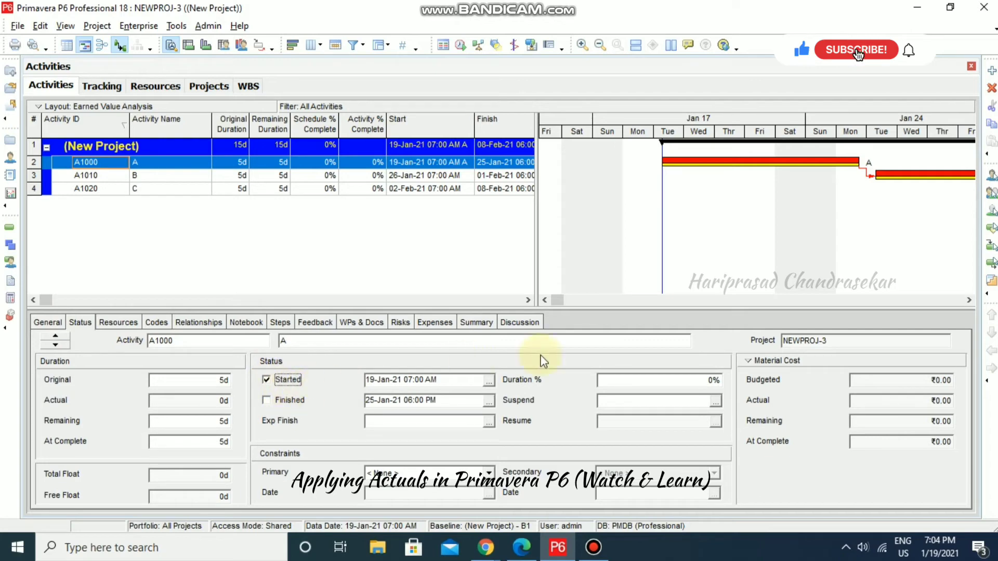
pyautogui.click(718, 380)
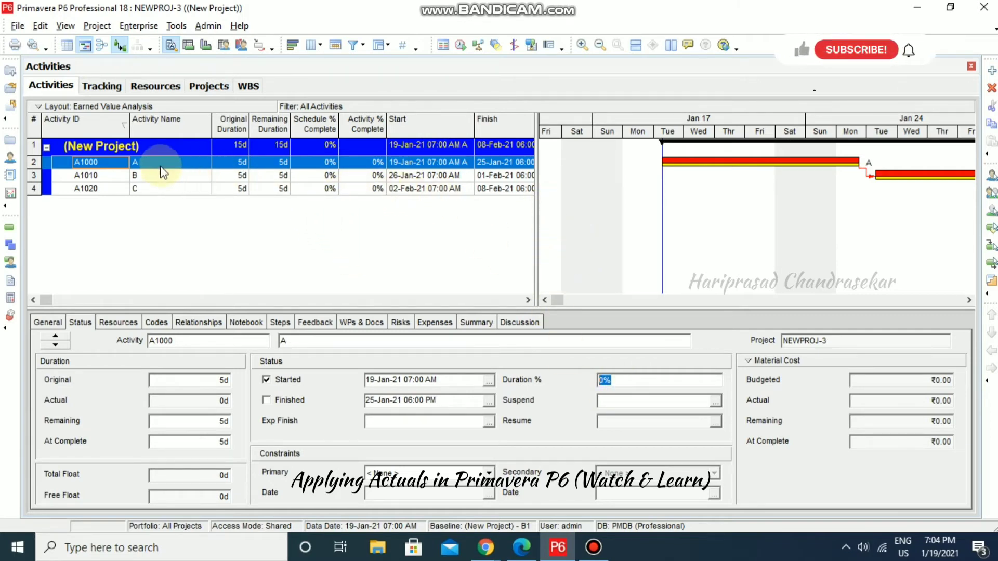
# Open the activity progress workbook in Excel, examine the completion and delay entries for activities A, B and C, and return to Primavera P6.
pyautogui.click(180, 556)
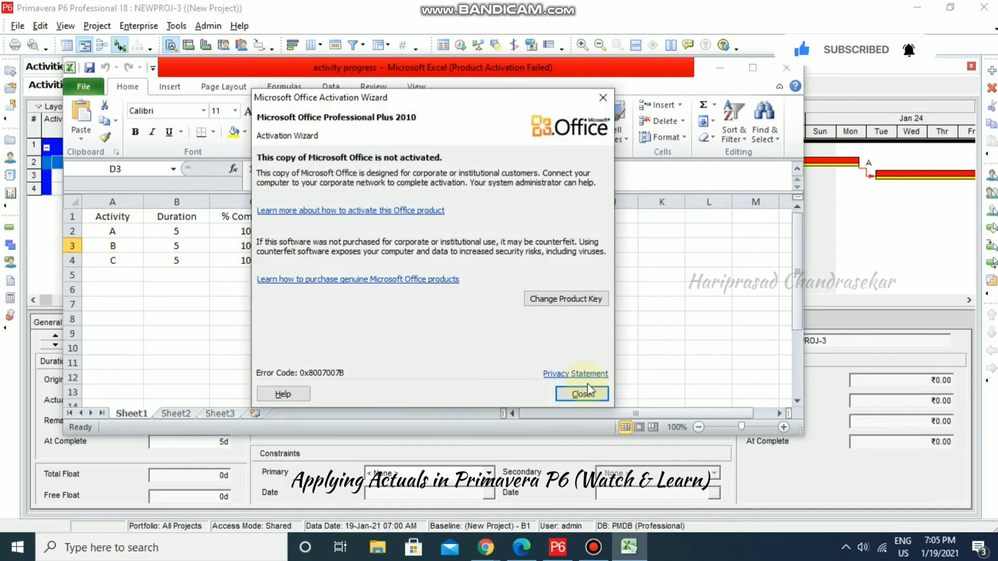
pyautogui.click(582, 393)
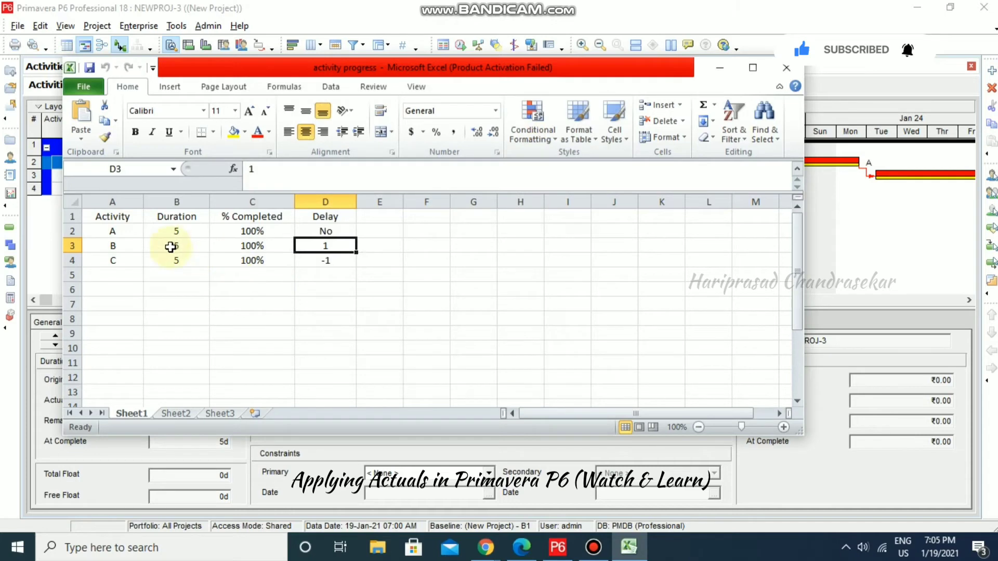
pyautogui.click(129, 236)
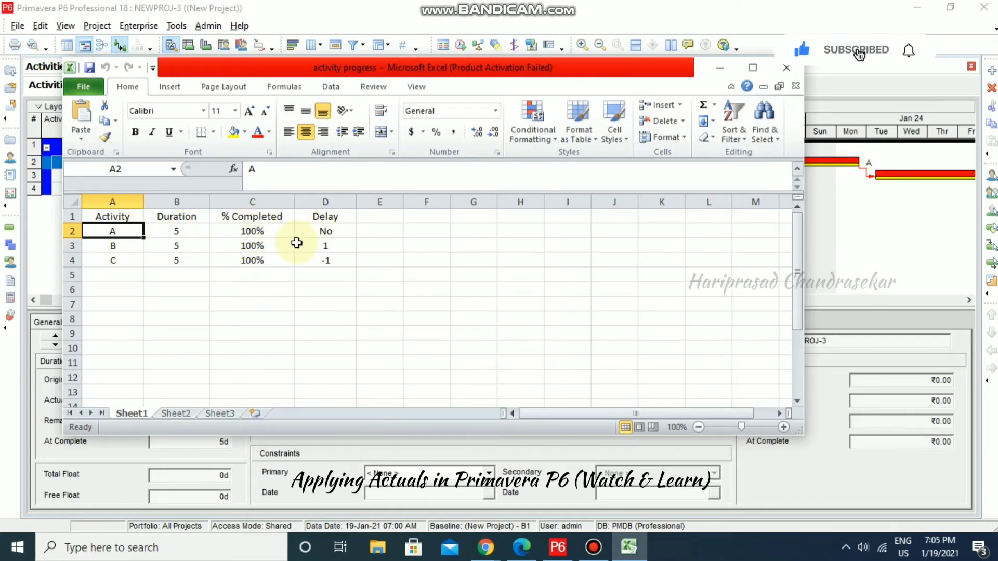
pyautogui.click(330, 234)
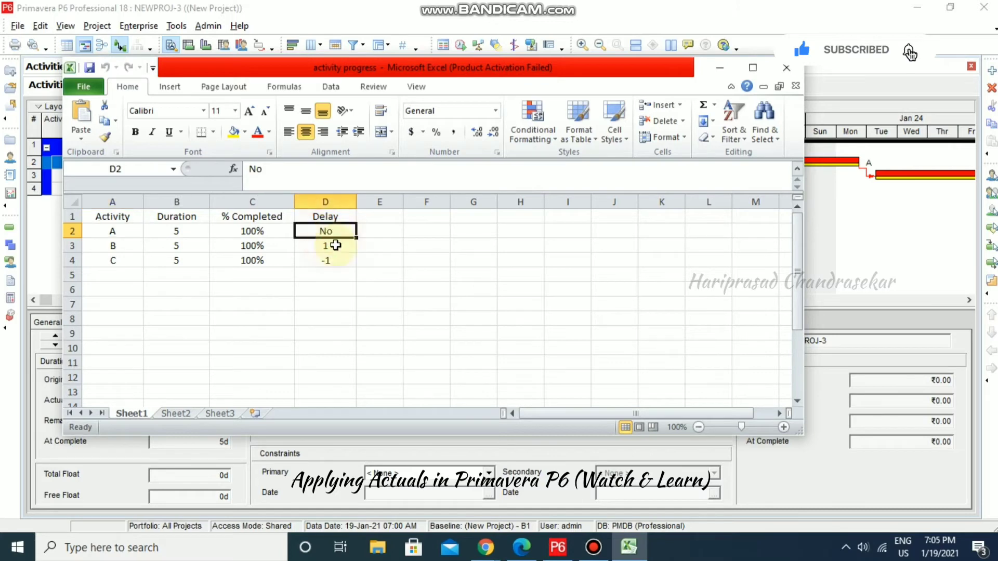
pyautogui.click(339, 245)
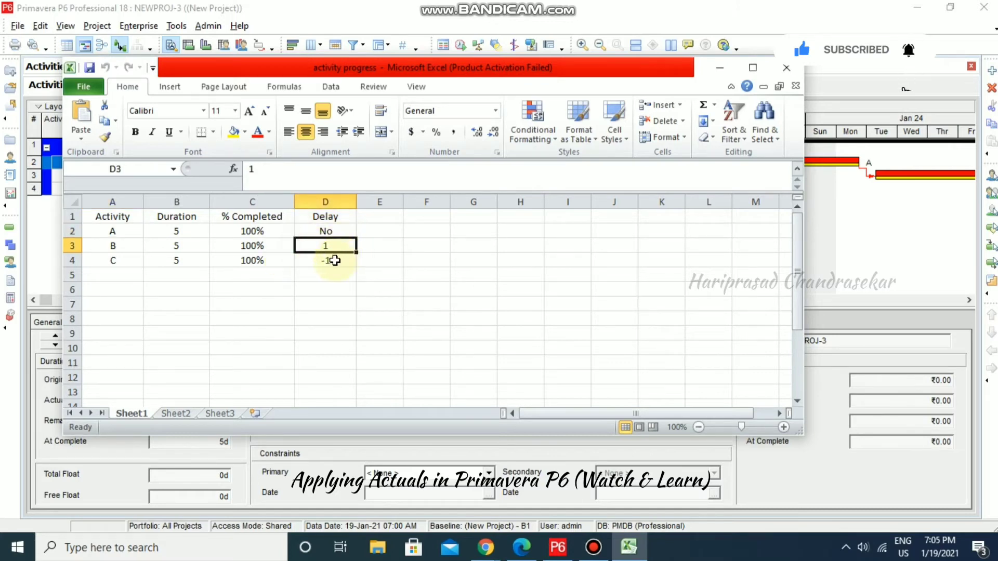
pyautogui.click(337, 261)
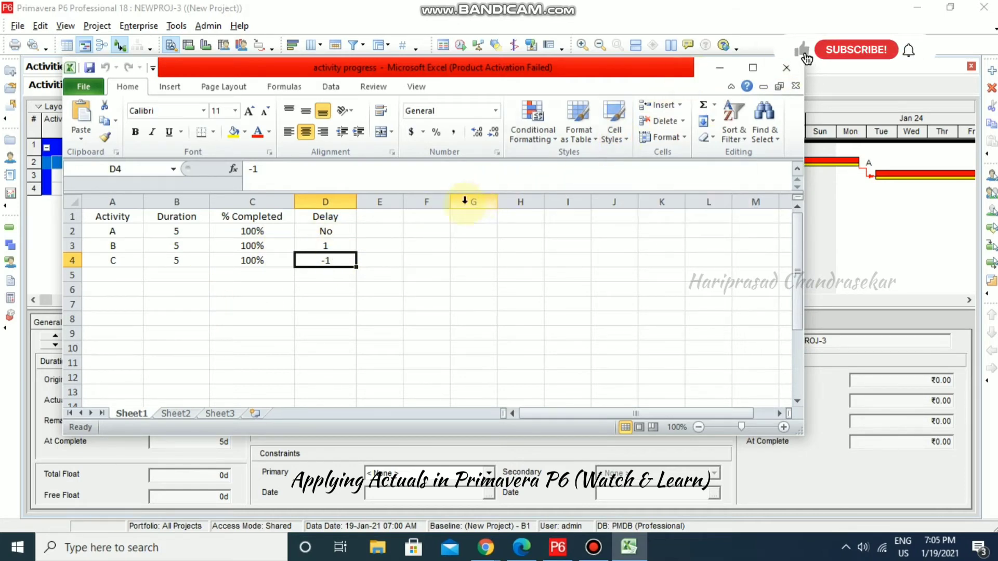
pyautogui.click(726, 68)
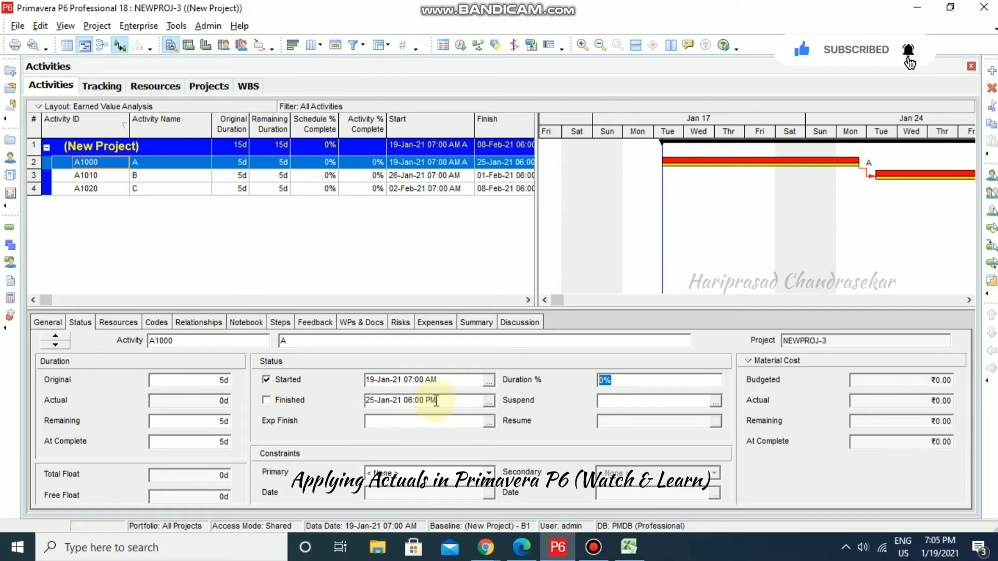
# Mark activity A1000 (A) as finished and select activity A1010 (B).
pyautogui.click(292, 399)
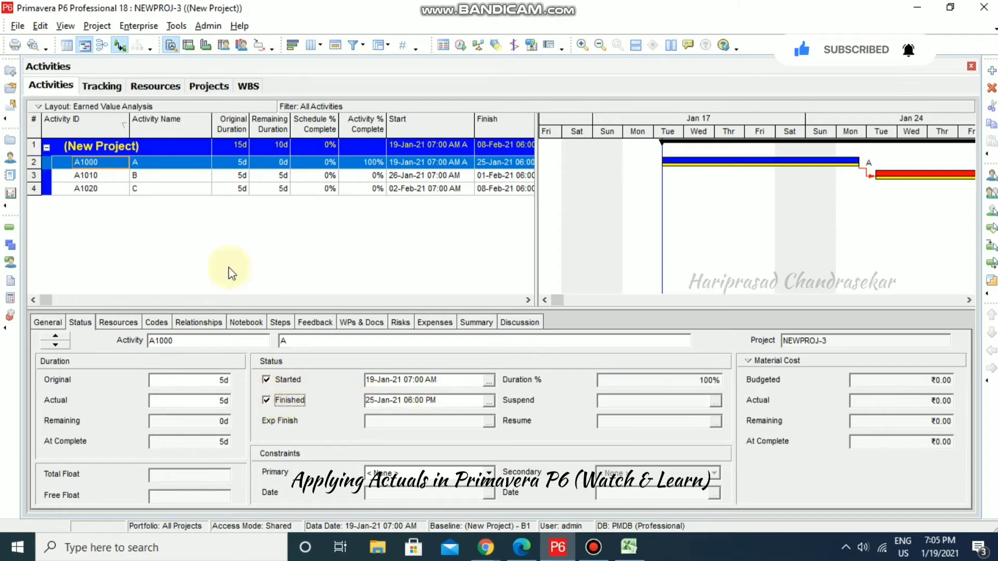
pyautogui.click(182, 177)
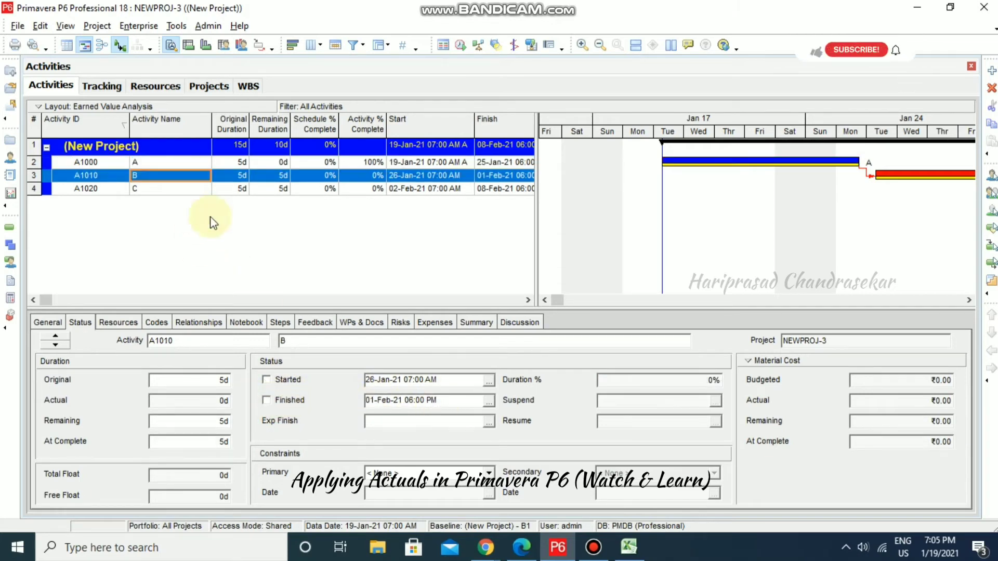
# Mark activity A1010 (B) as started, set its finish date to 02-Feb-21 06:00 PM, and mark it as finished.
pyautogui.click(277, 380)
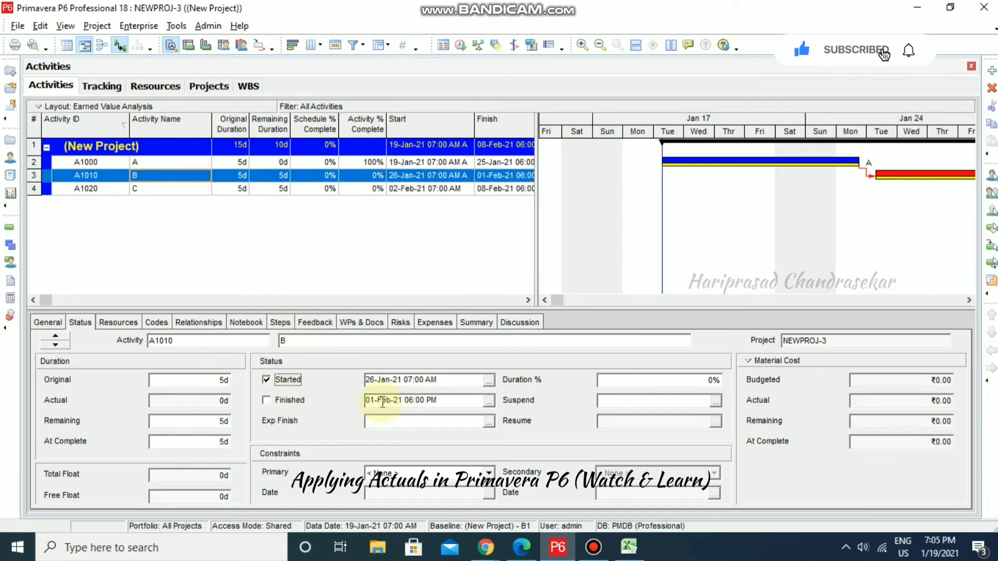
pyautogui.click(489, 404)
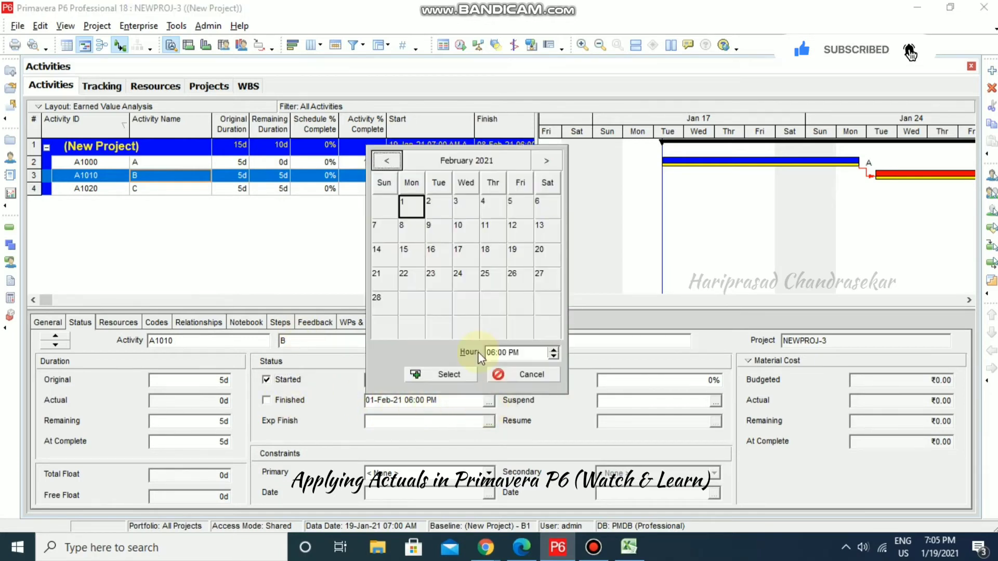
pyautogui.click(436, 207)
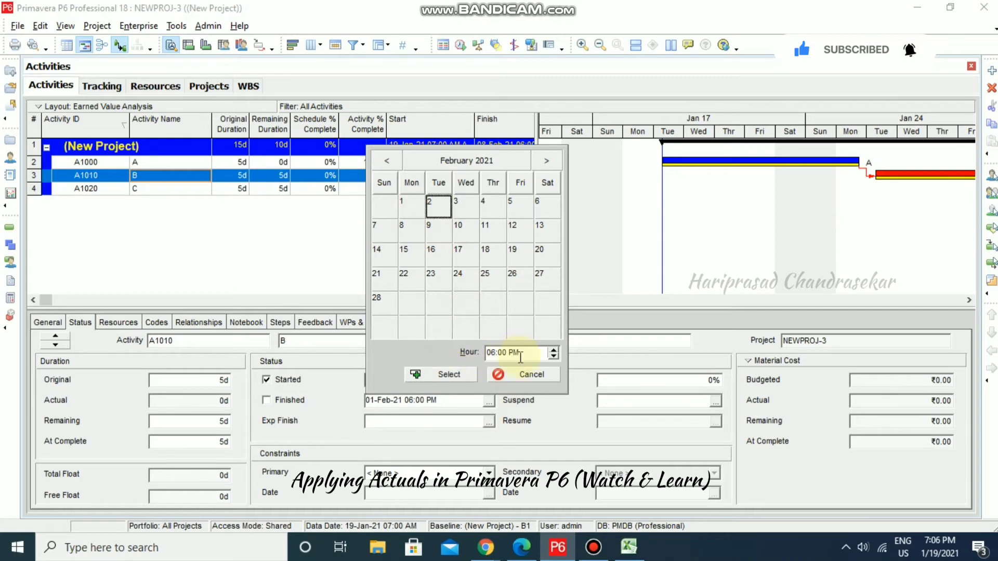
pyautogui.click(444, 374)
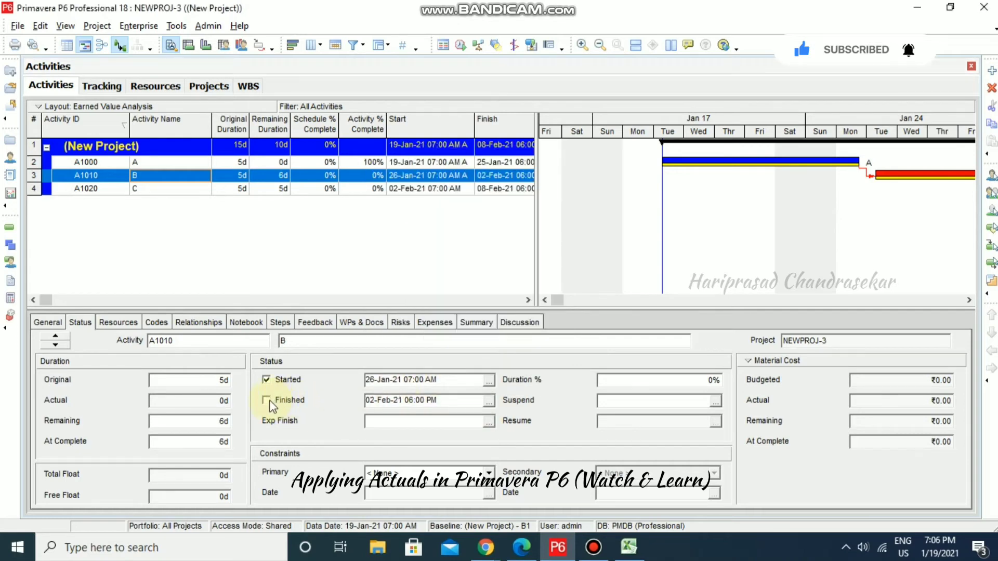
pyautogui.click(269, 401)
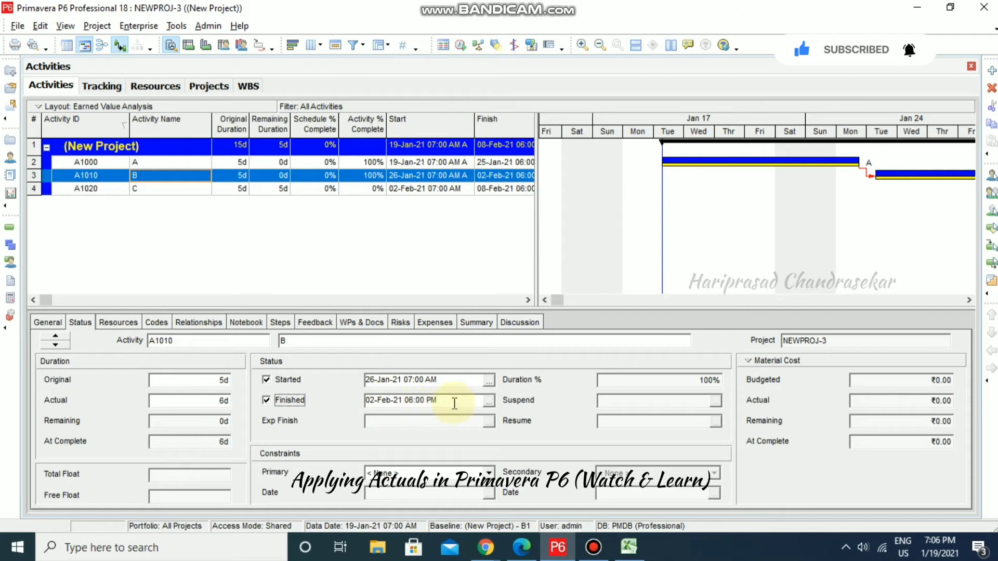
pyautogui.click(460, 46)
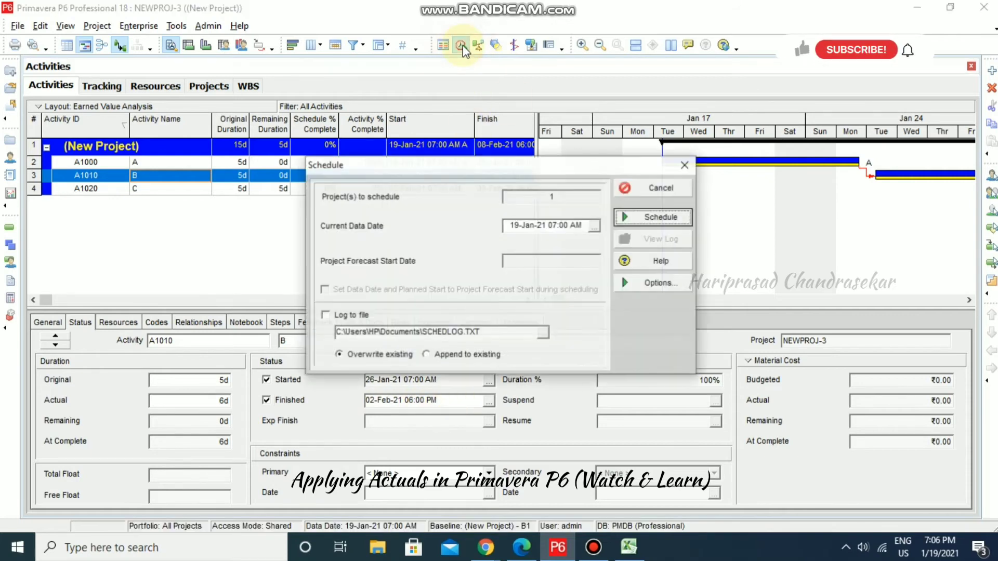
pyautogui.click(684, 166)
pyautogui.click(526, 300)
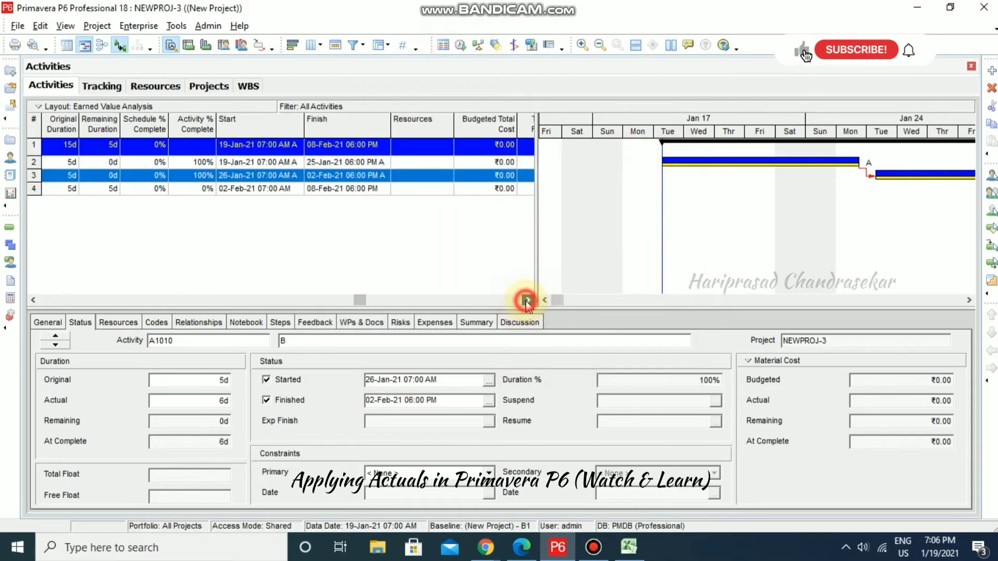
# Remove Activity % Complete from the activity table's selected columns and add it back directly after Schedule % Complete.
pyautogui.rightClick(201, 130)
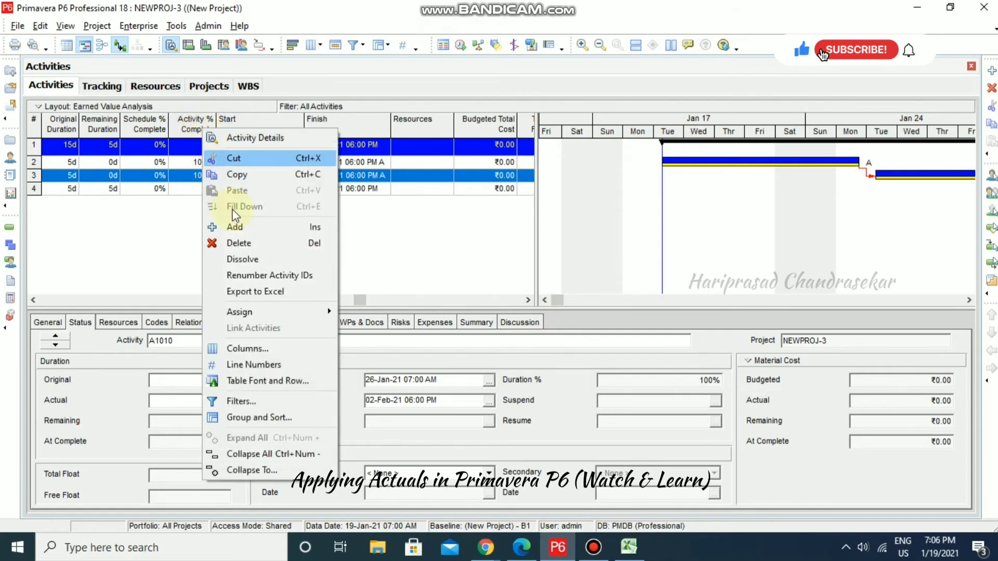
pyautogui.click(256, 347)
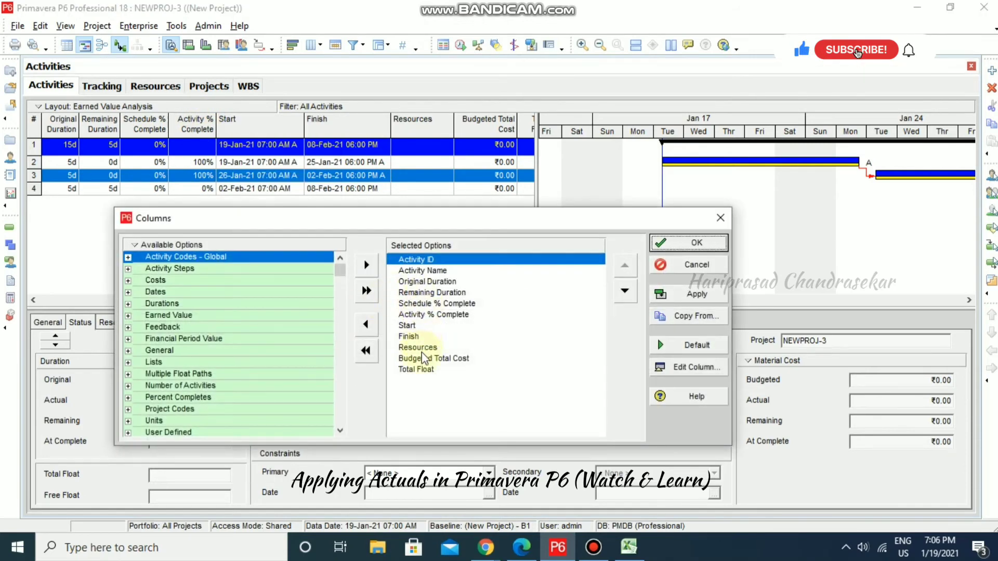
pyautogui.click(163, 245)
pyautogui.rightClick(163, 250)
pyautogui.click(156, 259)
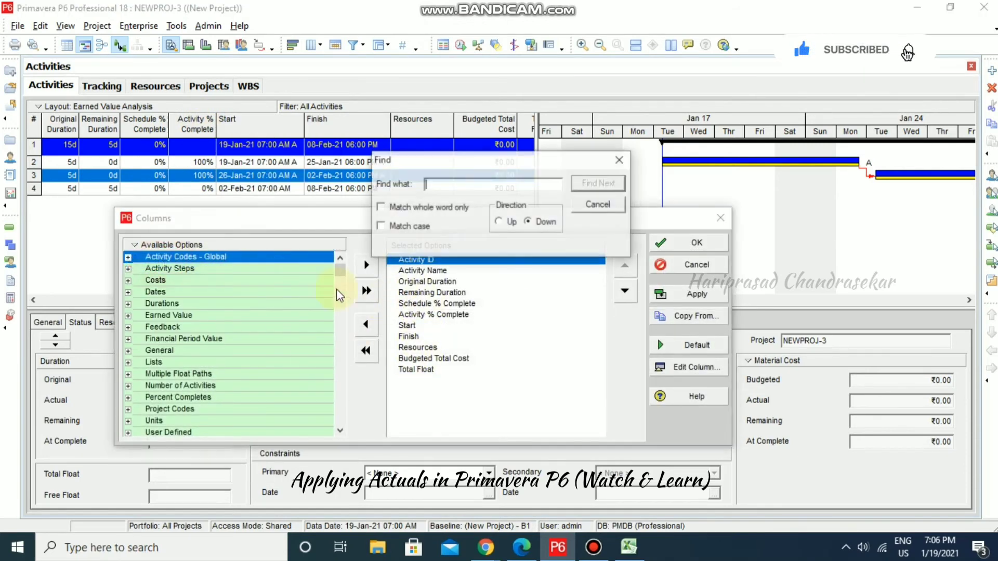
pyautogui.click(593, 206)
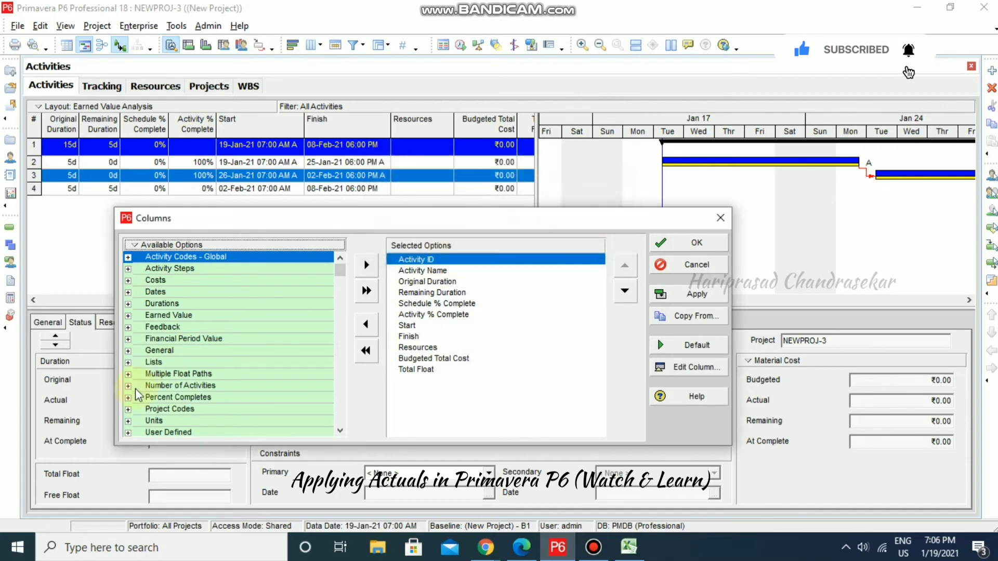
pyautogui.click(128, 398)
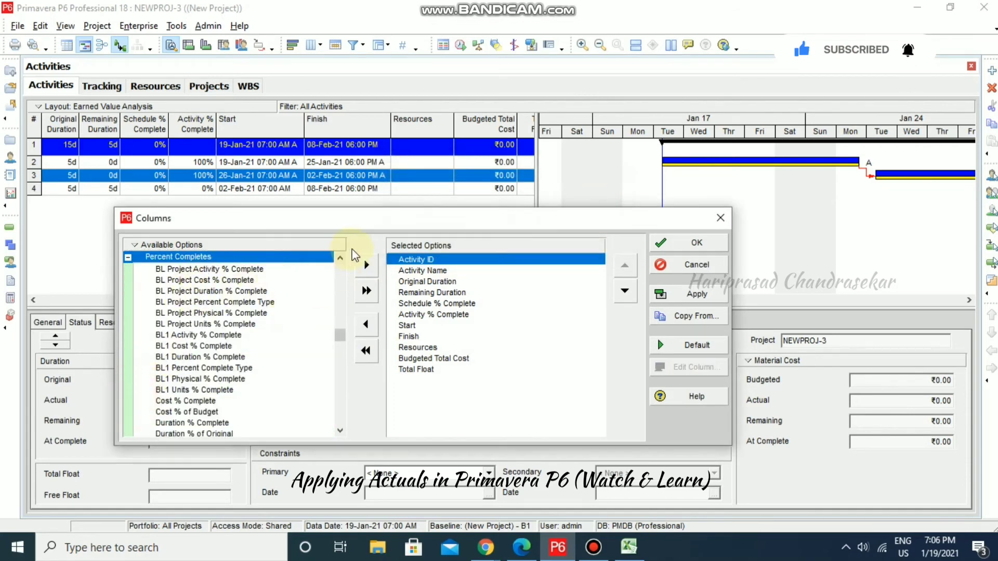
pyautogui.click(430, 315)
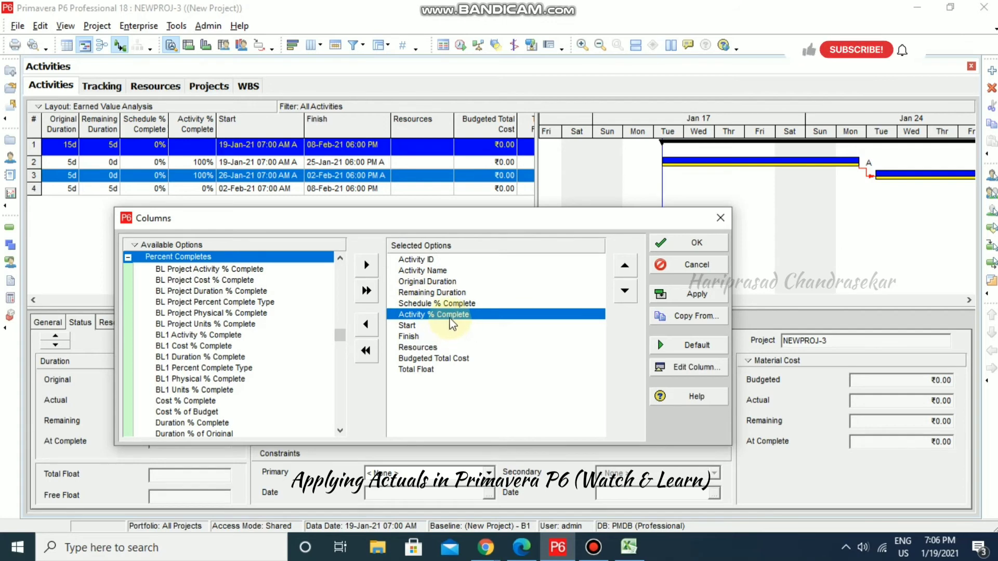
pyautogui.click(367, 325)
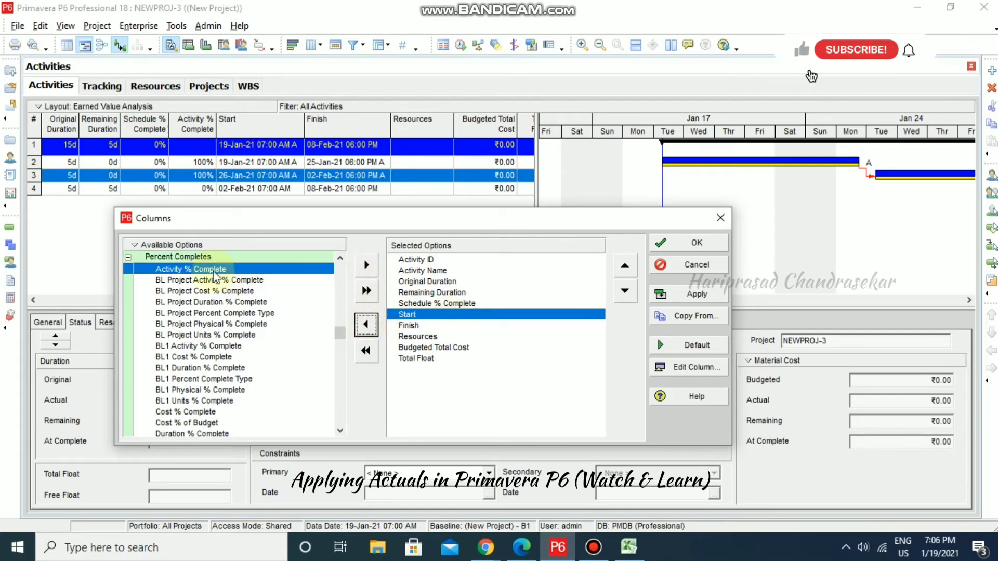
pyautogui.click(367, 266)
pyautogui.click(627, 266)
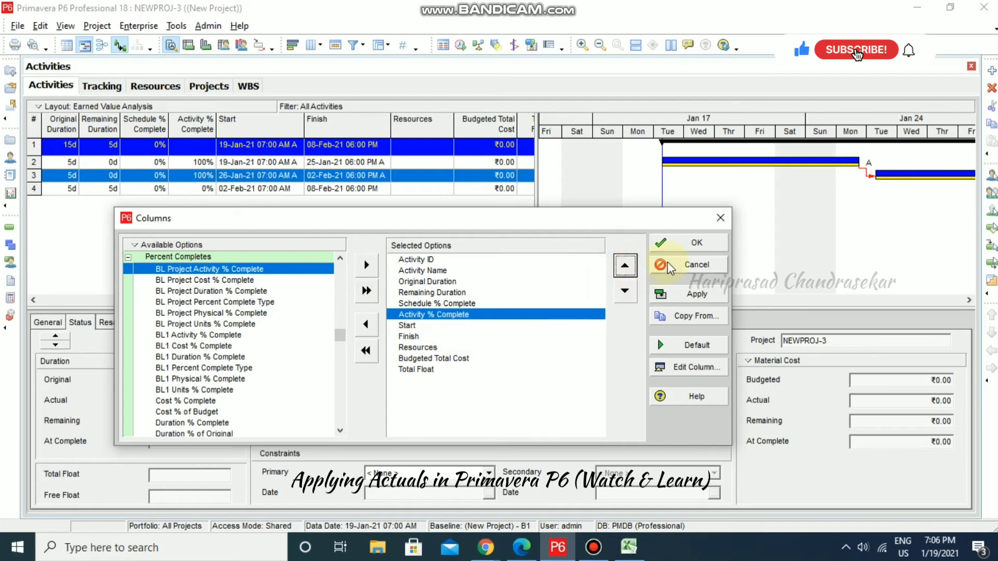
pyautogui.click(694, 244)
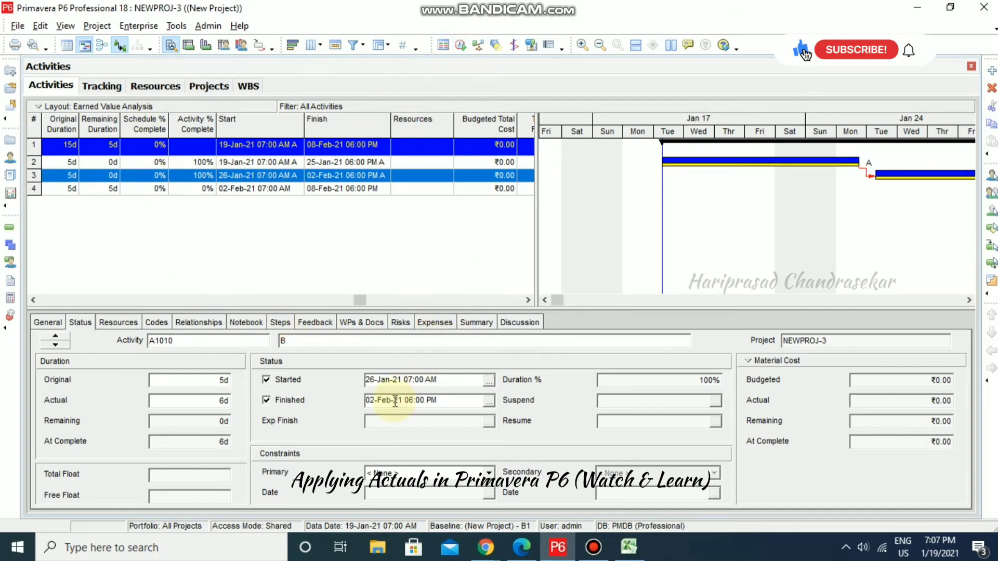
# Set the current data date to 02-Feb-21 06:00 PM and schedule the project.
pyautogui.click(461, 45)
pyautogui.click(593, 227)
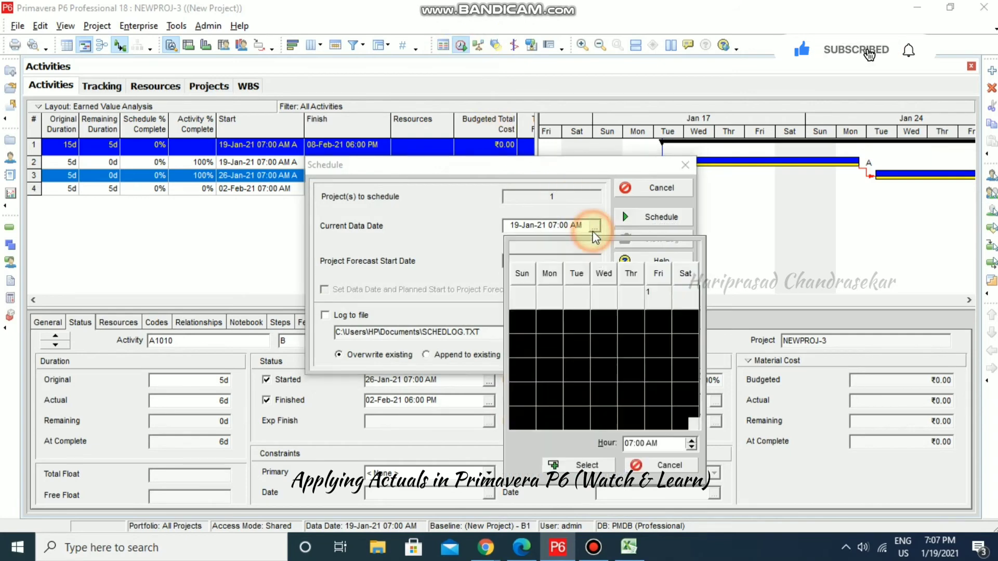
pyautogui.click(684, 251)
pyautogui.click(574, 296)
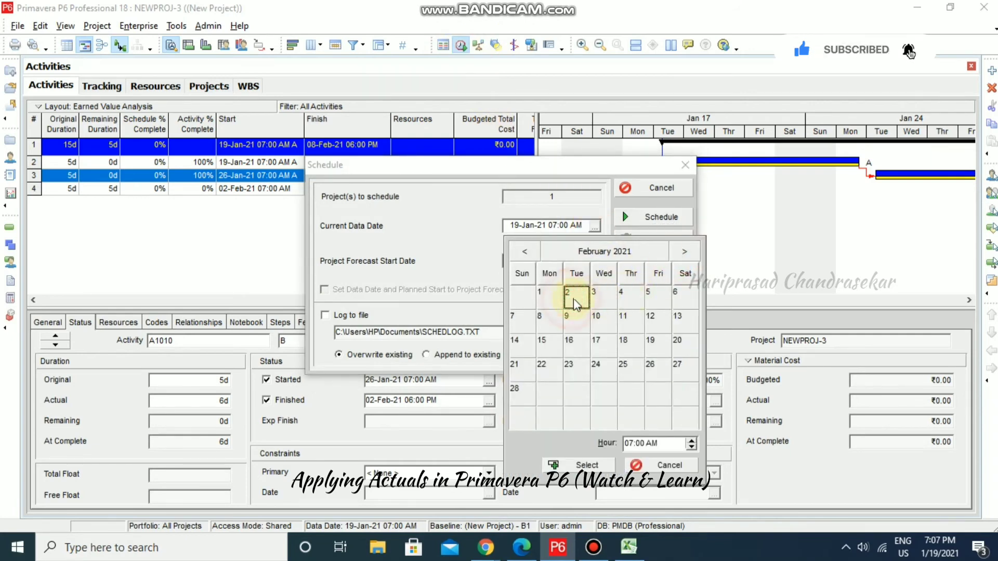
pyautogui.click(691, 441)
pyautogui.click(692, 441)
pyautogui.click(692, 441)
pyautogui.click(692, 442)
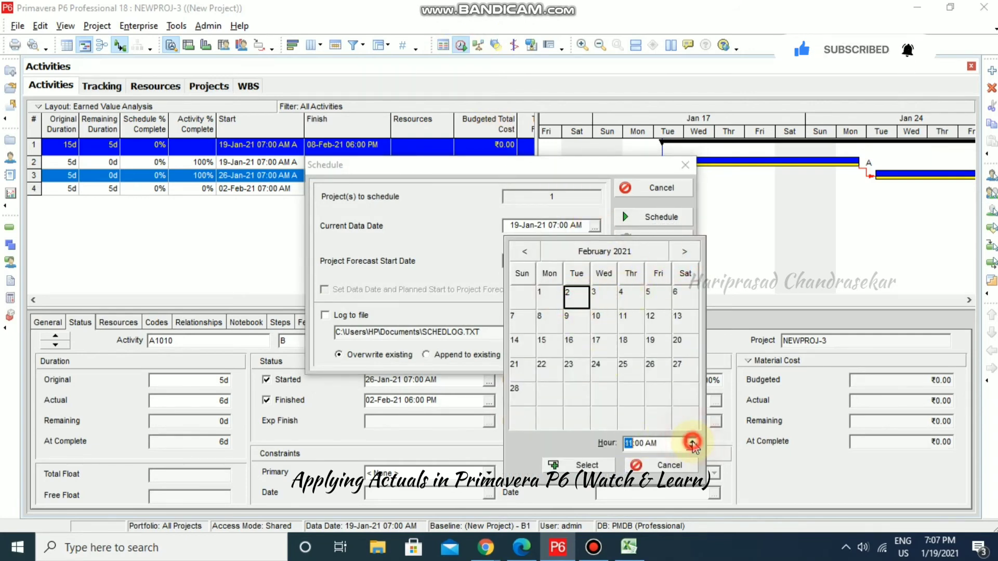
pyautogui.click(692, 441)
pyautogui.click(692, 441)
pyautogui.click(692, 441)
pyautogui.click(692, 441)
pyautogui.click(692, 442)
pyautogui.click(691, 441)
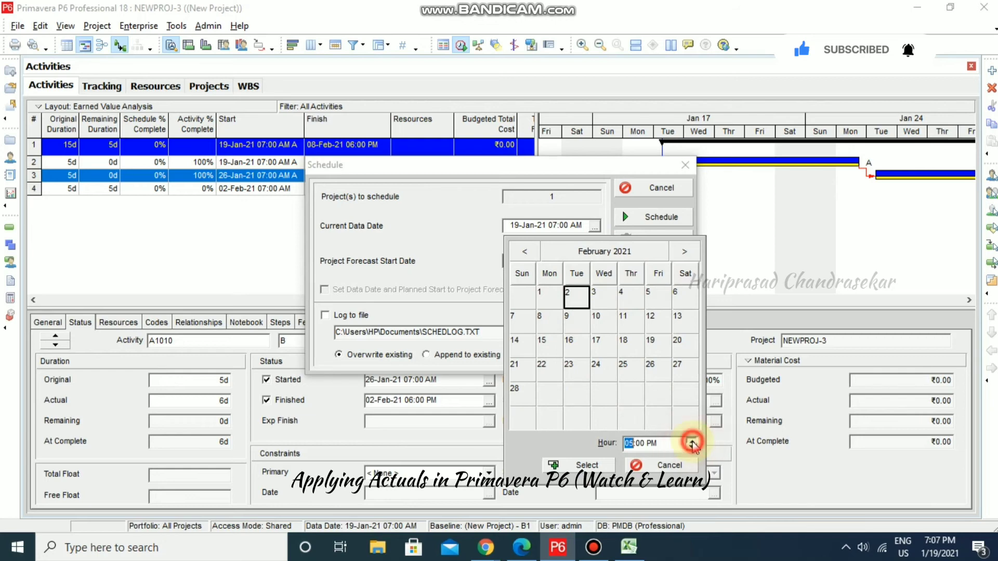
pyautogui.click(592, 466)
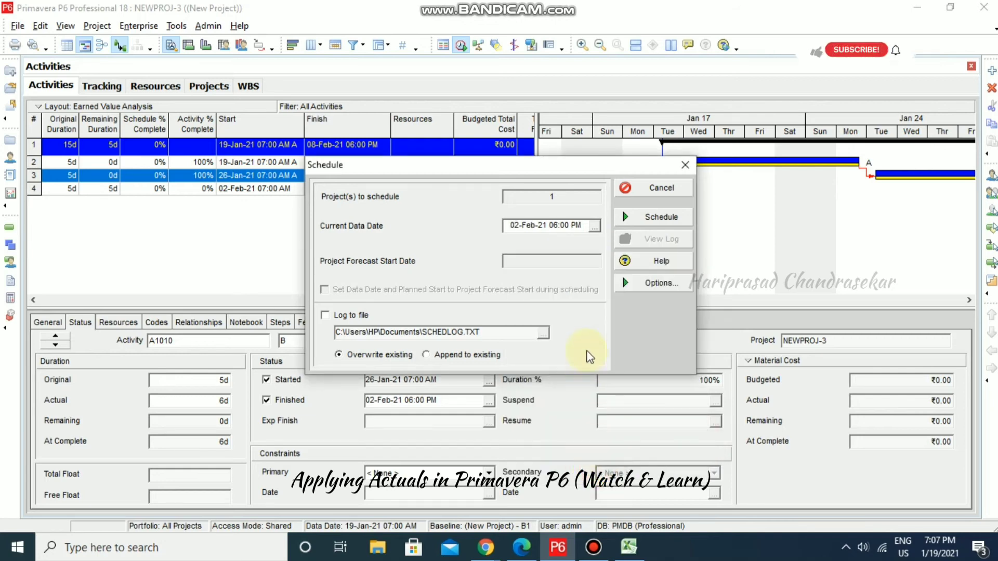
pyautogui.click(648, 218)
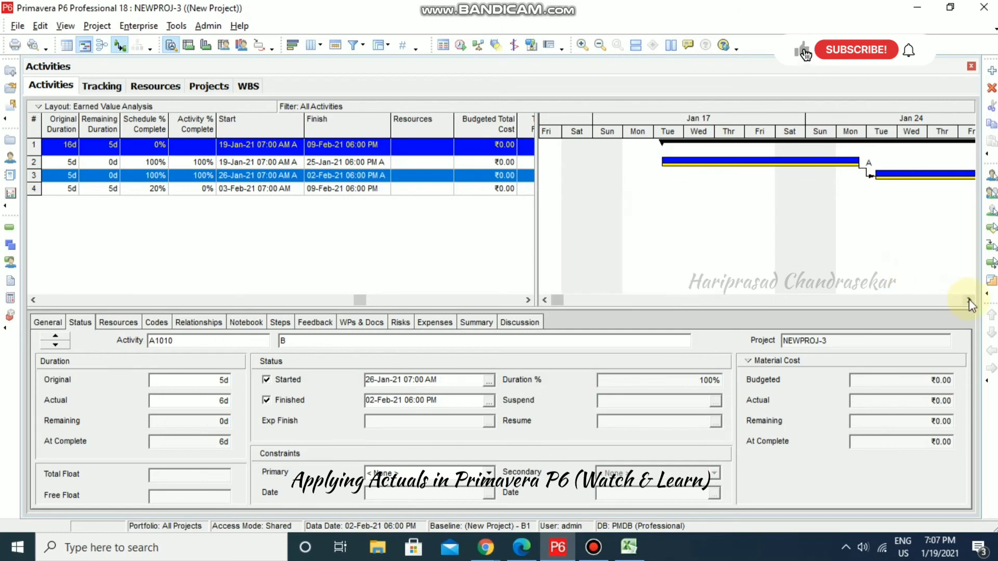
pyautogui.click(968, 300)
pyautogui.click(968, 300)
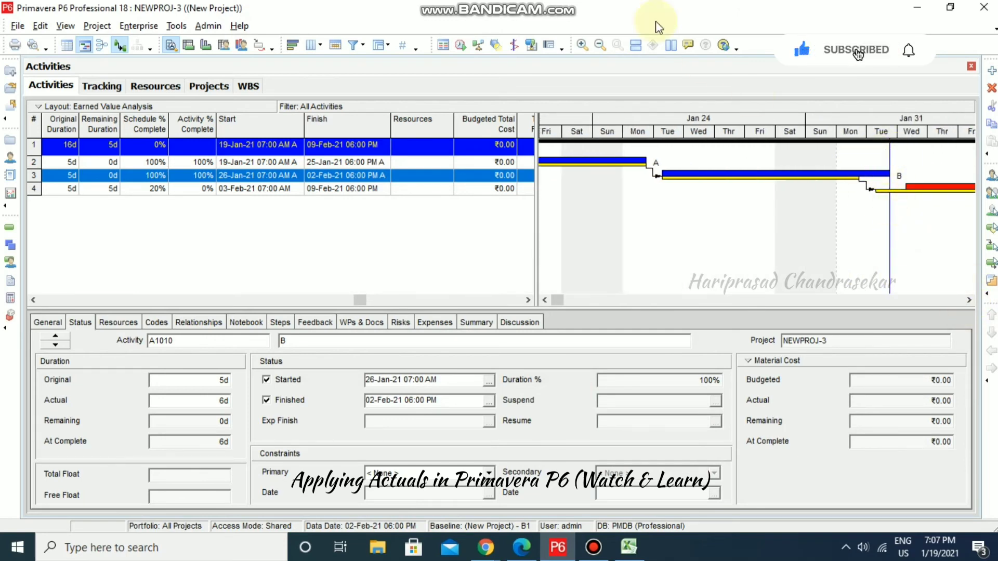
pyautogui.click(515, 46)
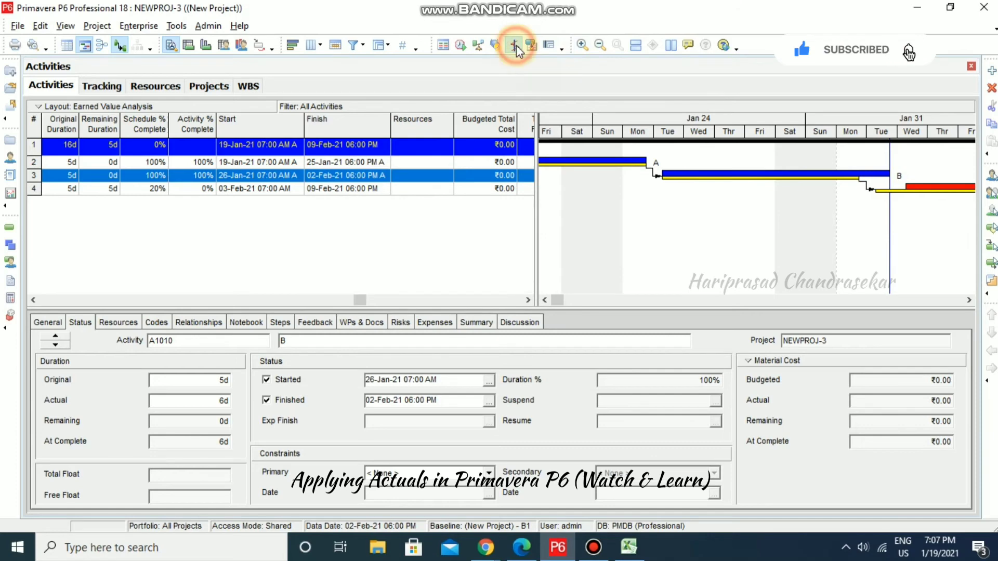
pyautogui.click(516, 45)
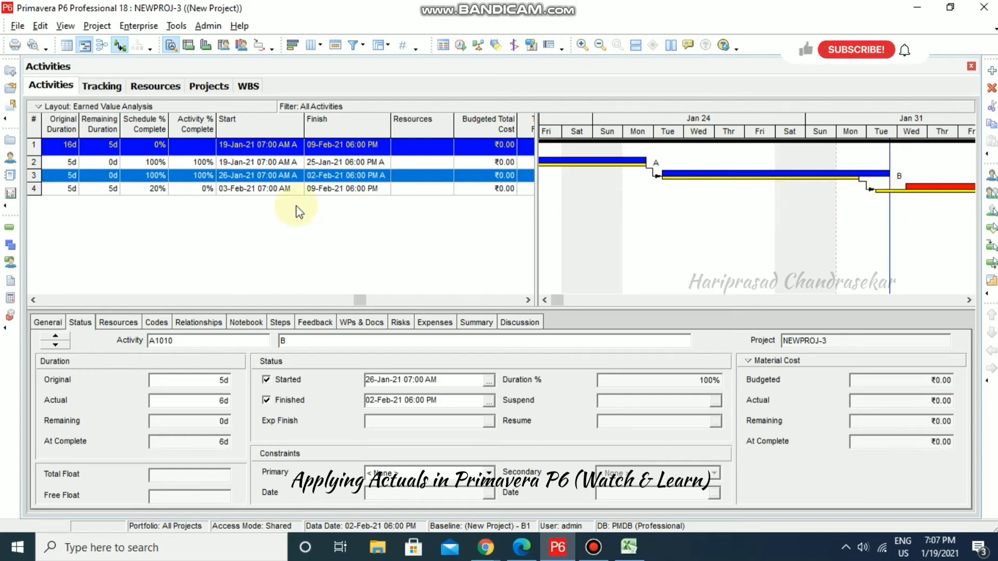
# Mark activity A1020 (C) as started, set its finish date to 08-Feb-21 06:00 PM, and mark it as finished.
pyautogui.click(159, 189)
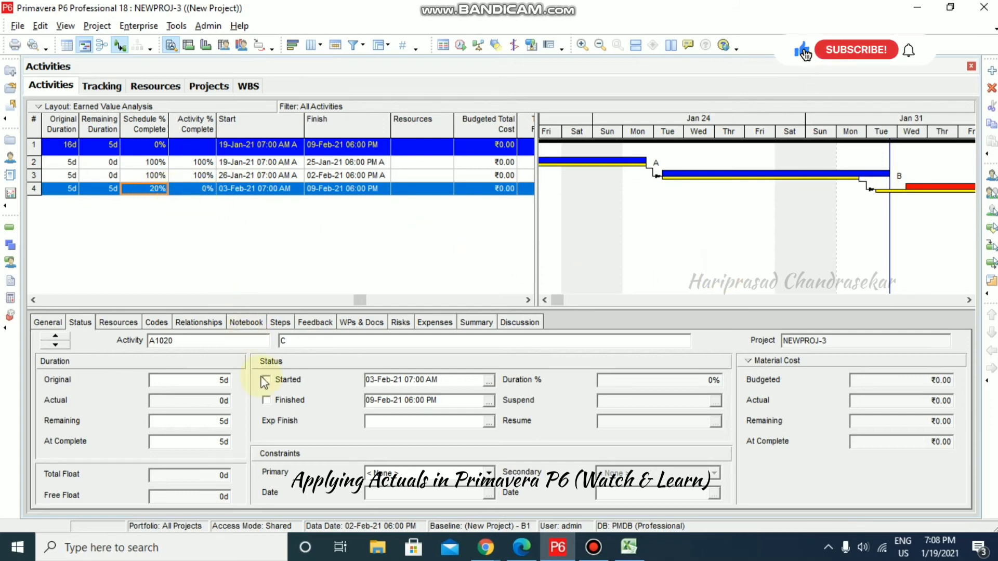
pyautogui.click(272, 385)
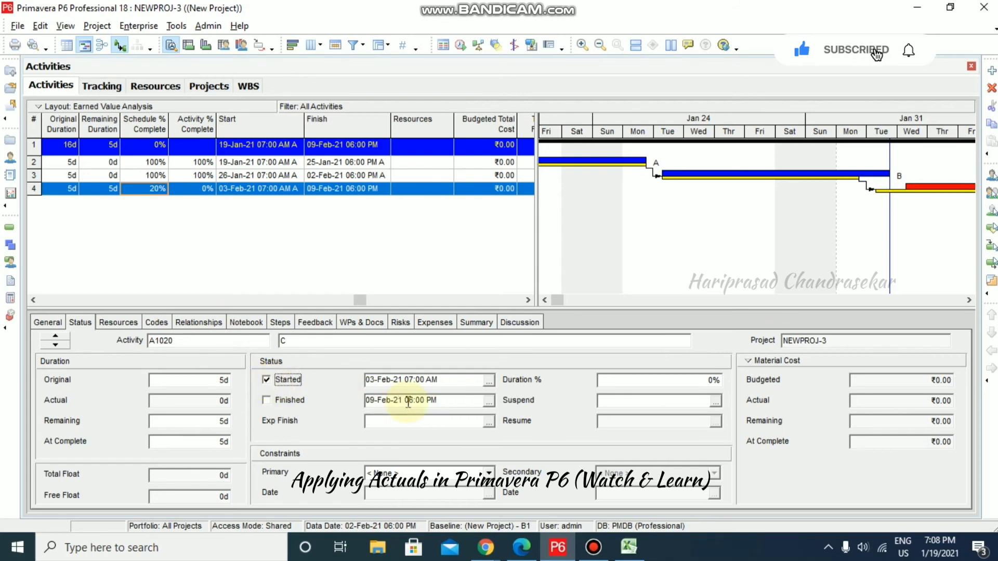
pyautogui.click(490, 402)
pyautogui.click(407, 231)
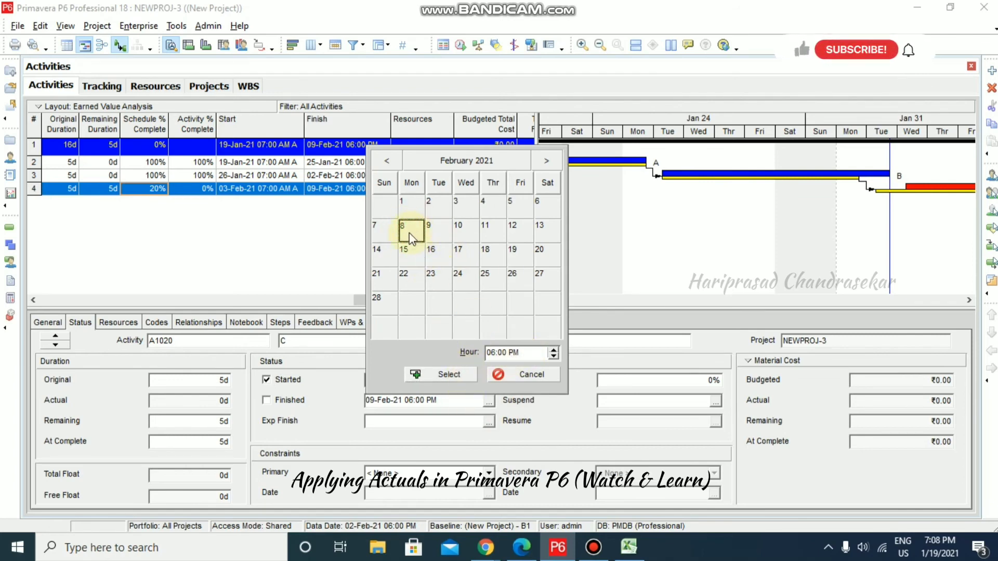
pyautogui.click(450, 375)
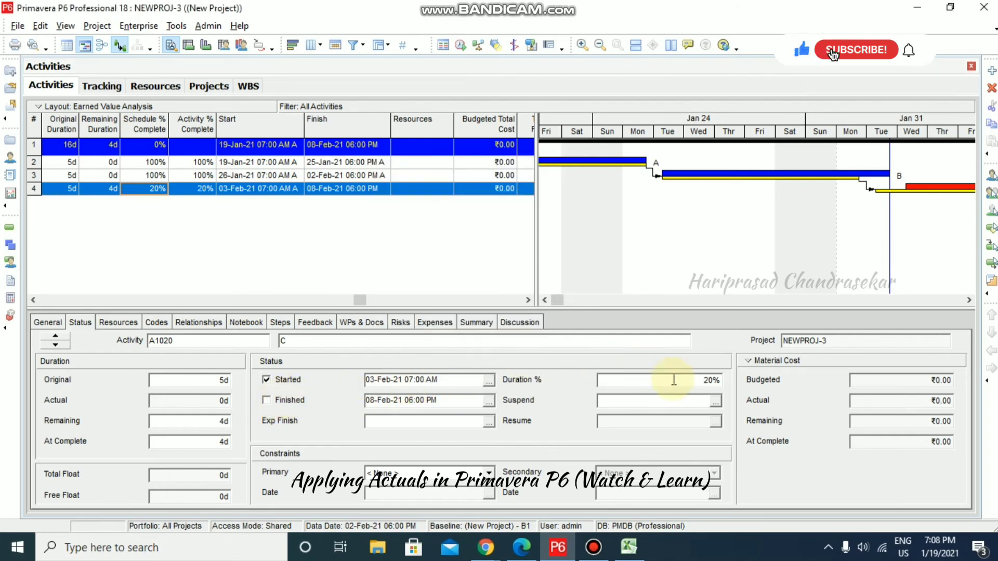
pyautogui.click(281, 404)
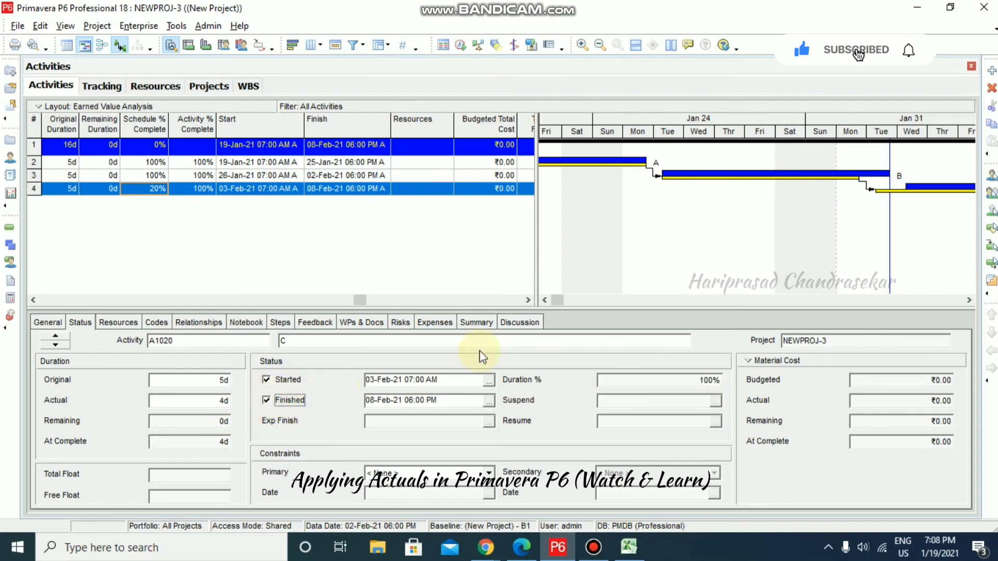
pyautogui.click(543, 261)
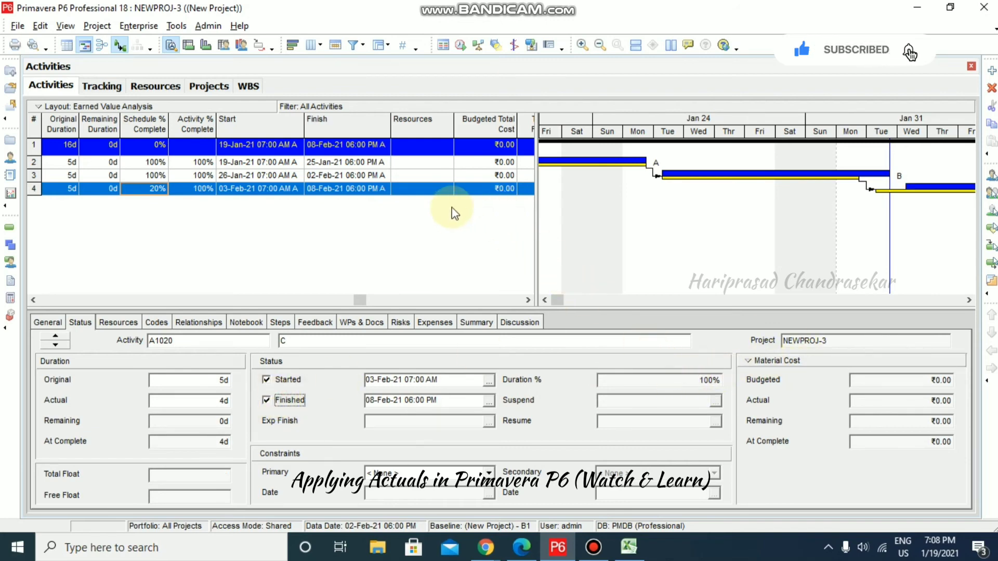
# Move the current data date to 08-Feb-21 06:00 PM and reschedule the project.
pyautogui.click(460, 45)
pyautogui.click(594, 226)
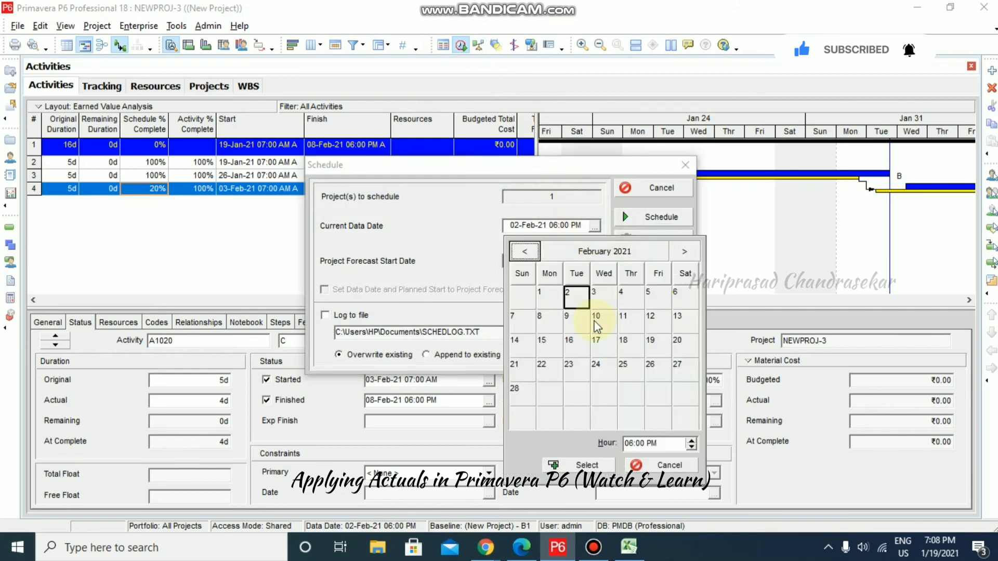
pyautogui.click(552, 325)
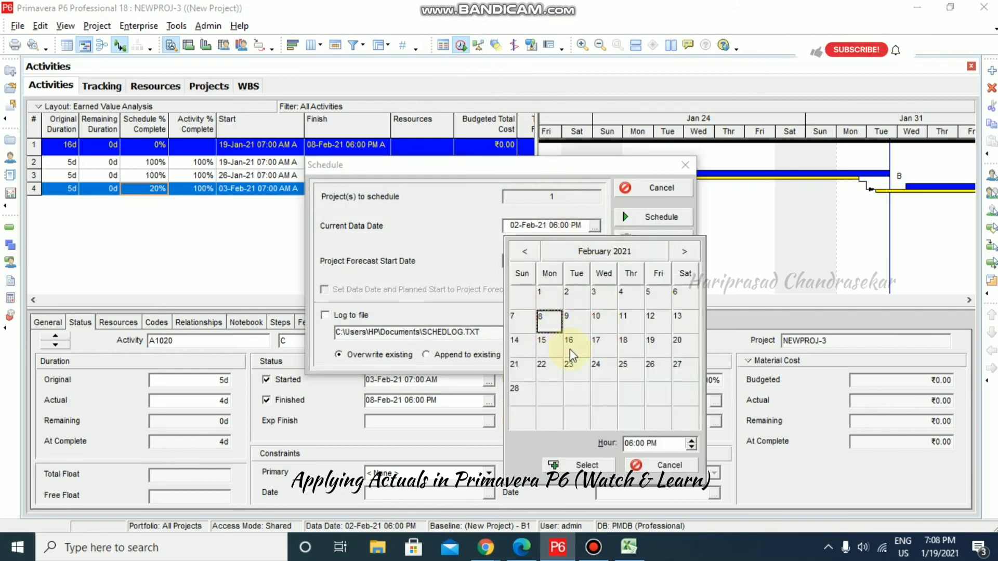
pyautogui.click(582, 465)
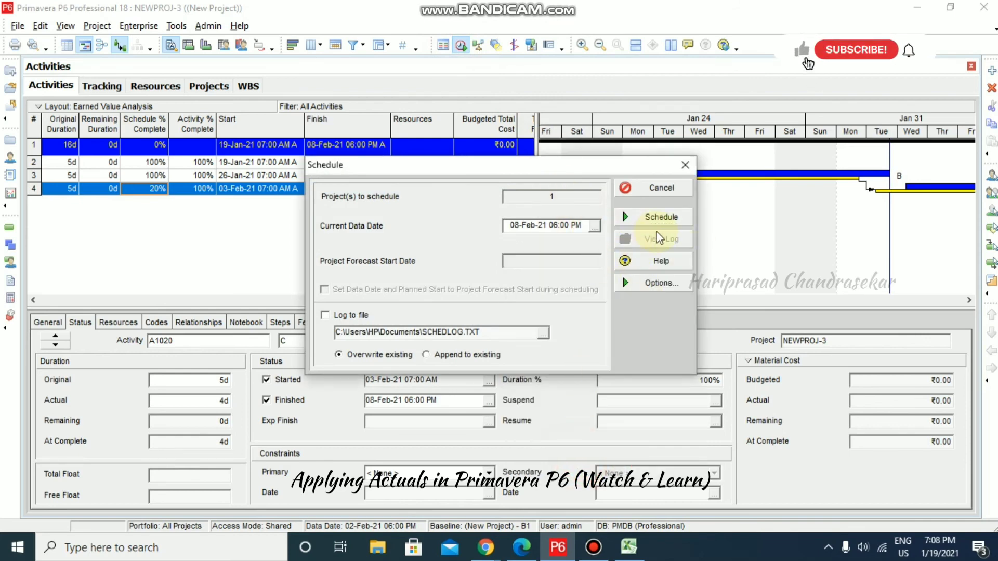
pyautogui.click(665, 221)
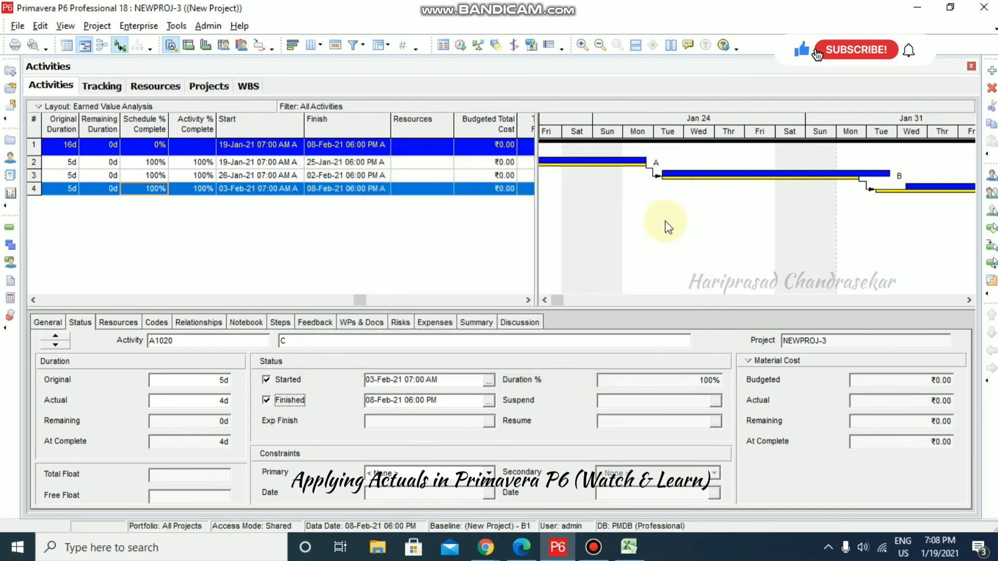